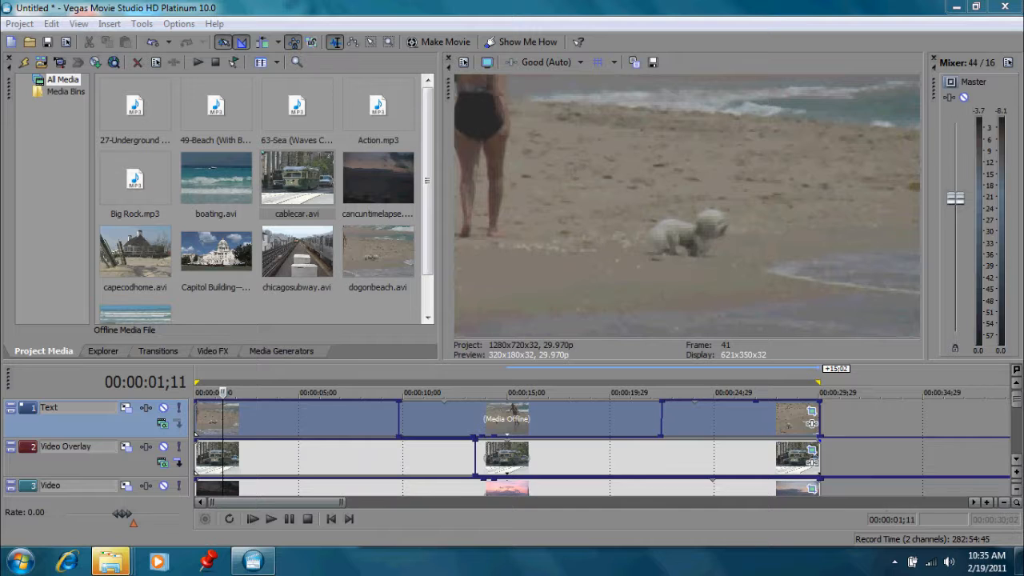
# Play back the project from the start to preview the video tracks.
pyautogui.click(1017, 460)
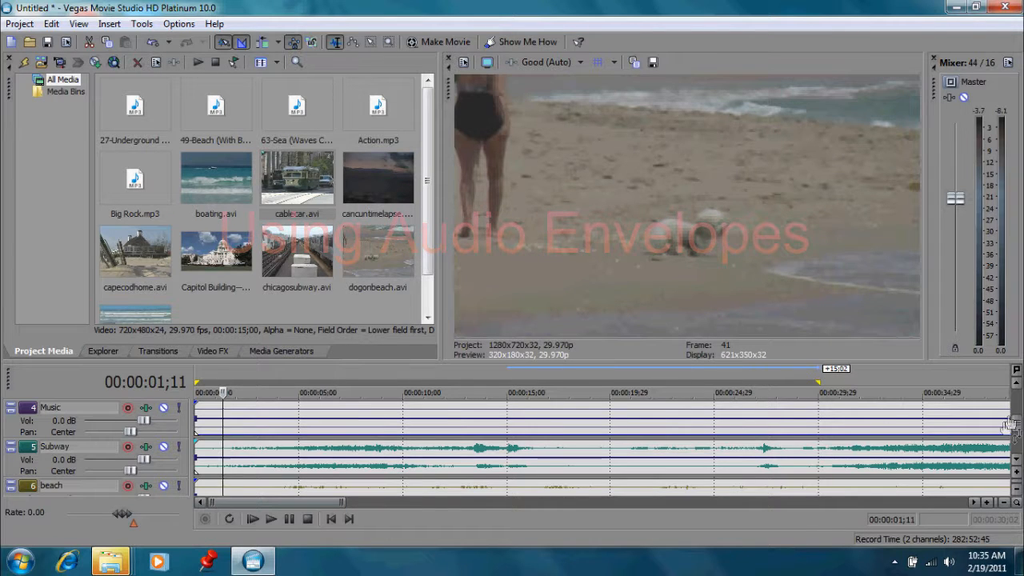
pyautogui.scroll(3, 1003, 412)
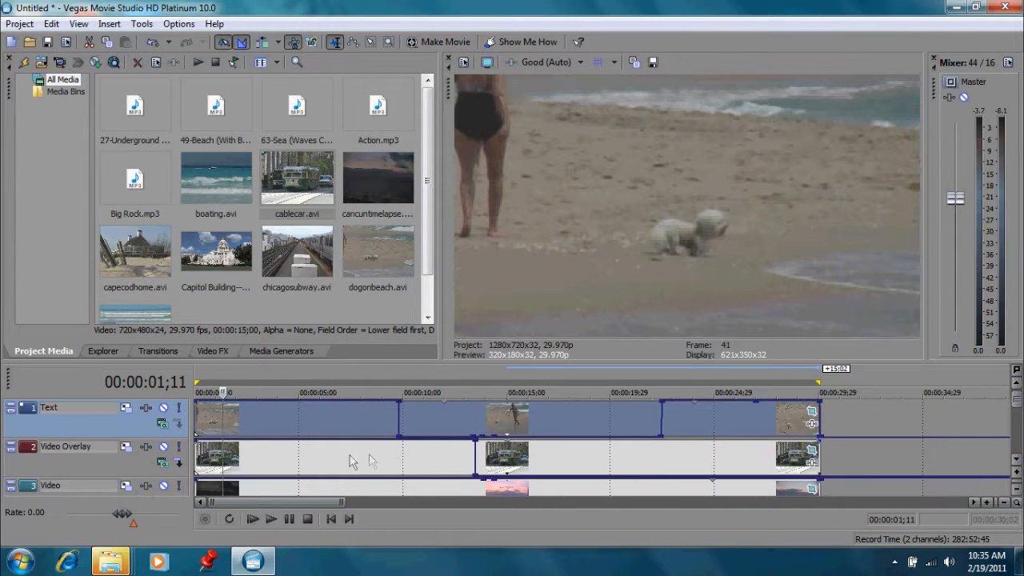
pyautogui.click(272, 520)
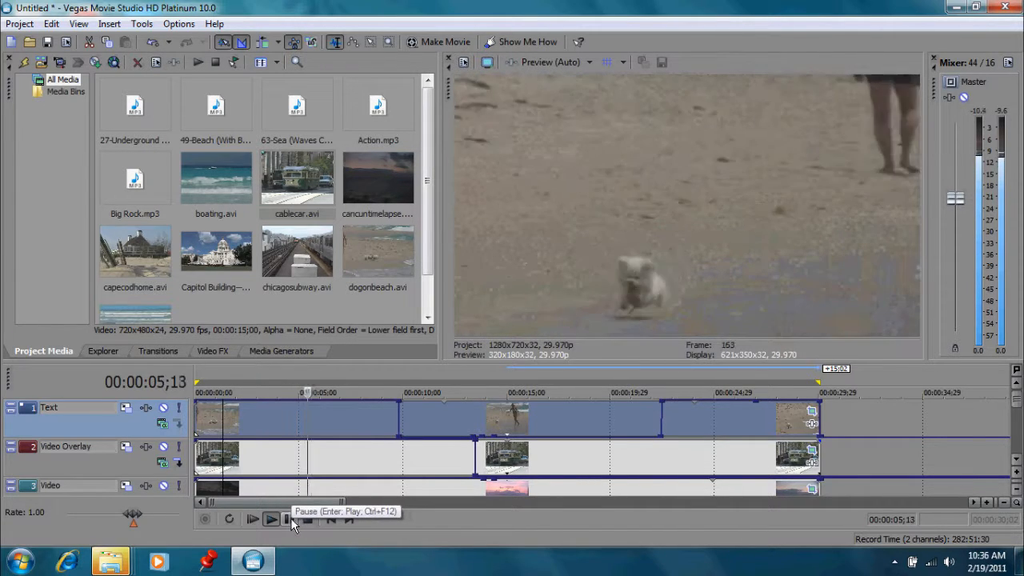
pyautogui.click(293, 518)
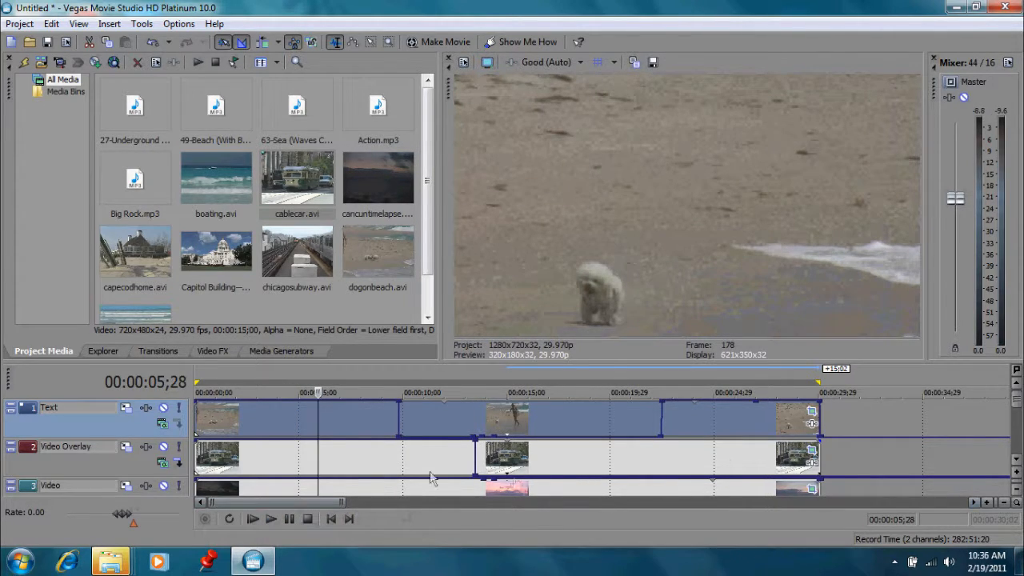
# Examine the opacity envelopes on the Text and Video Overlay tracks at several points in the timeline.
pyautogui.click(216, 421)
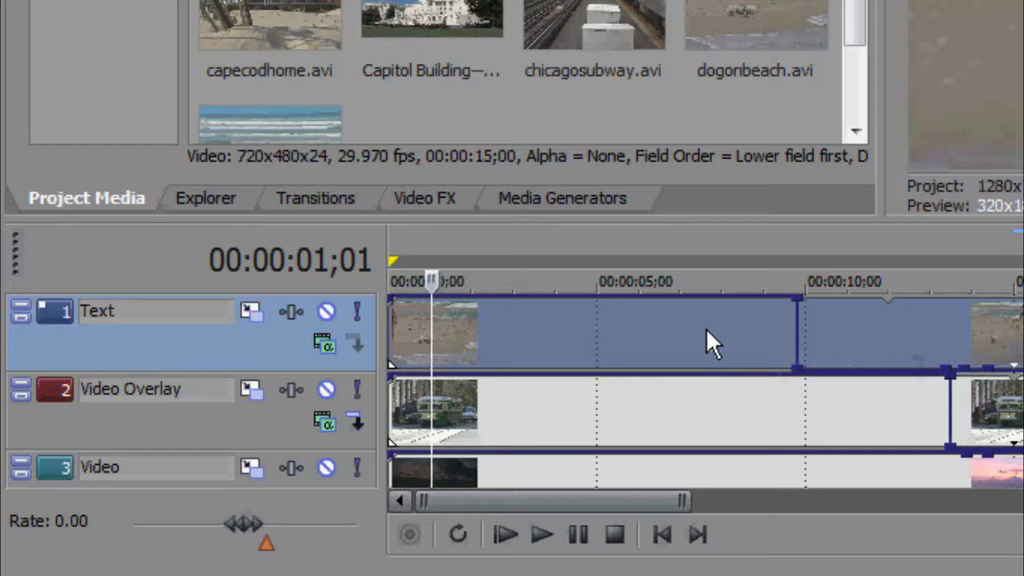
pyautogui.click(845, 332)
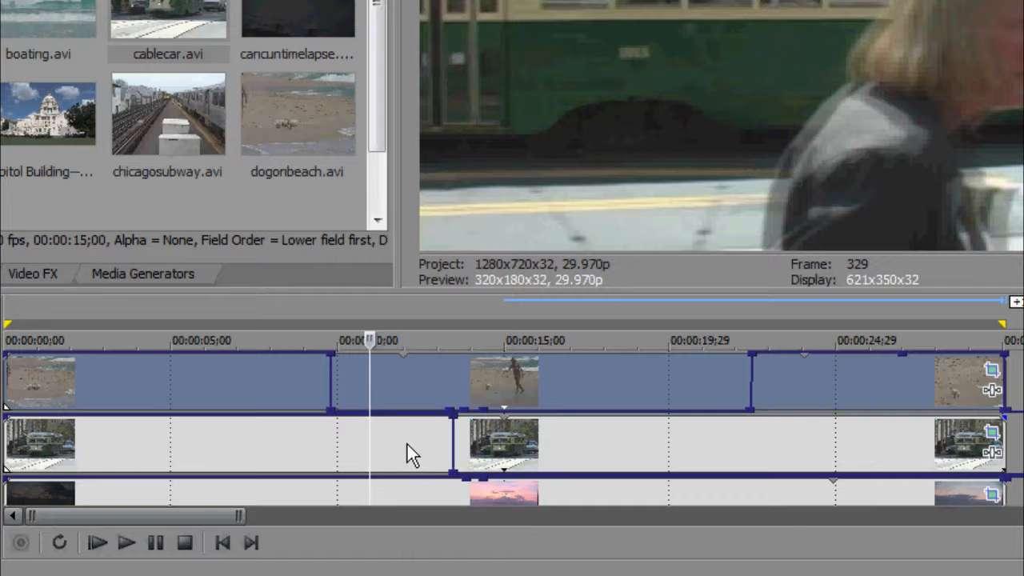
pyautogui.click(782, 390)
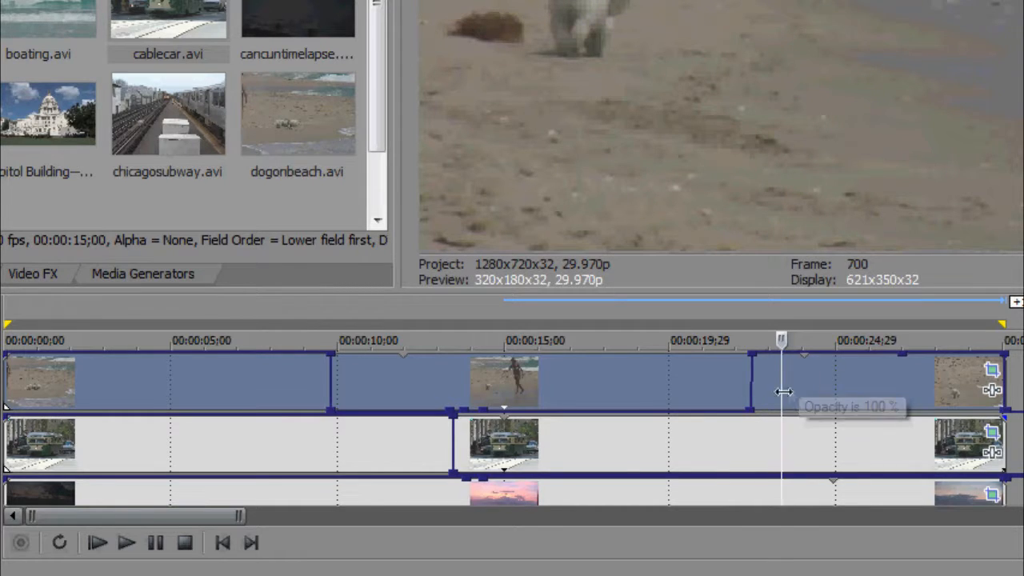
pyautogui.click(585, 467)
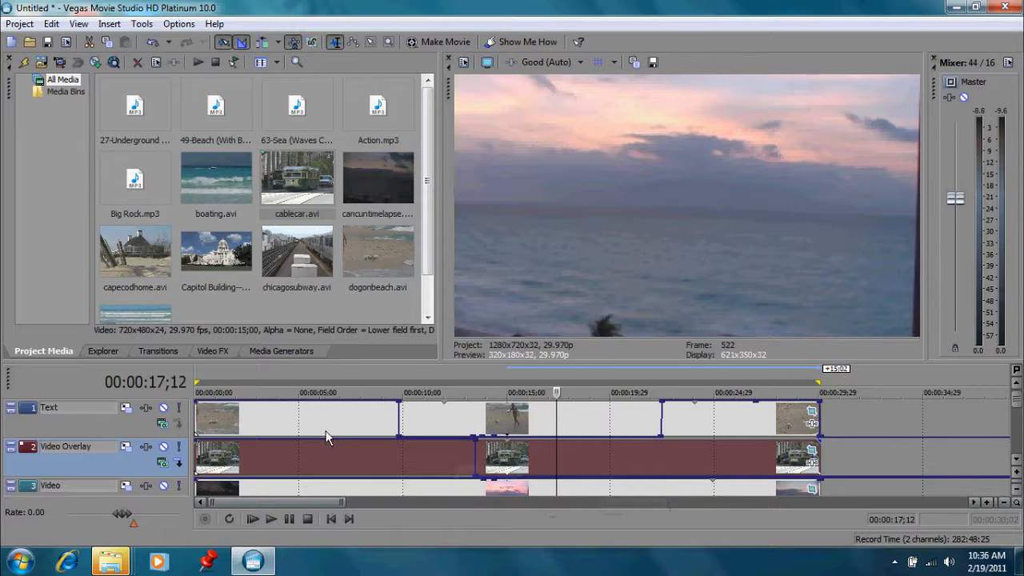
pyautogui.click(250, 419)
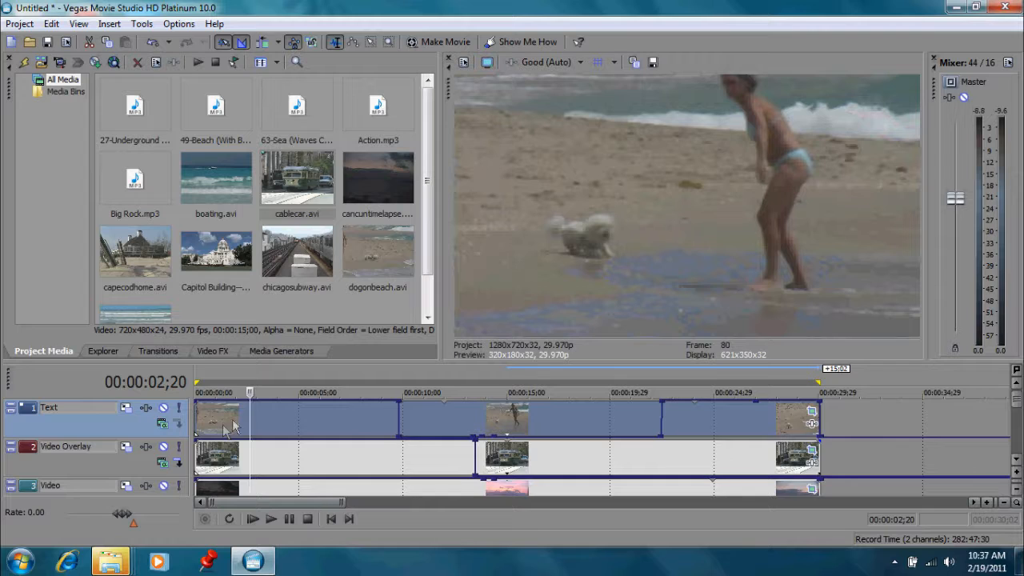
# Examine the Subway and beach audio tracks, scrubbing the beach track and placing the playhead near 9 seconds.
pyautogui.click(1015, 459)
pyautogui.click(1015, 460)
pyautogui.click(1015, 459)
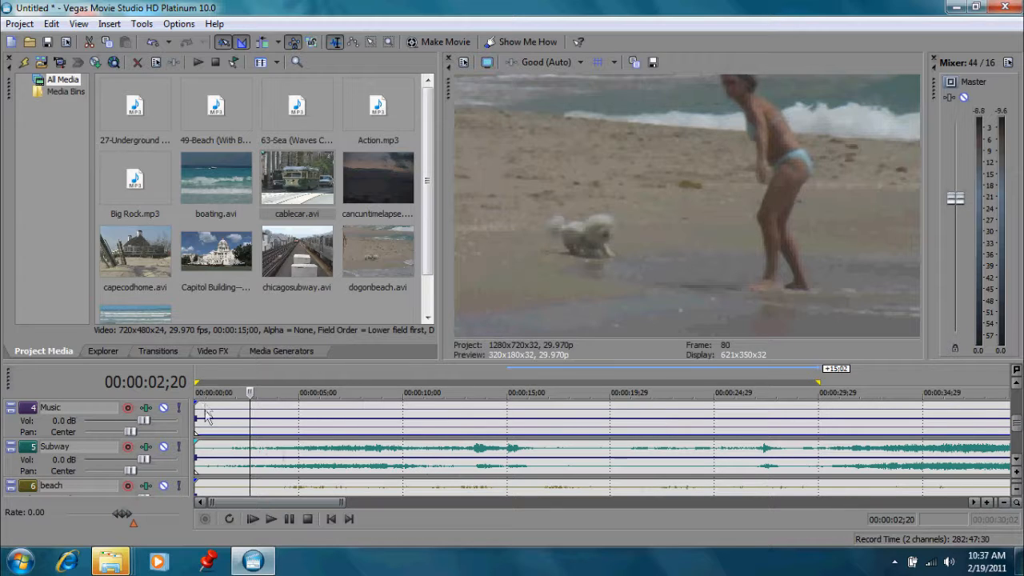
pyautogui.moveTo(206, 421); pyautogui.dragTo(227, 450)
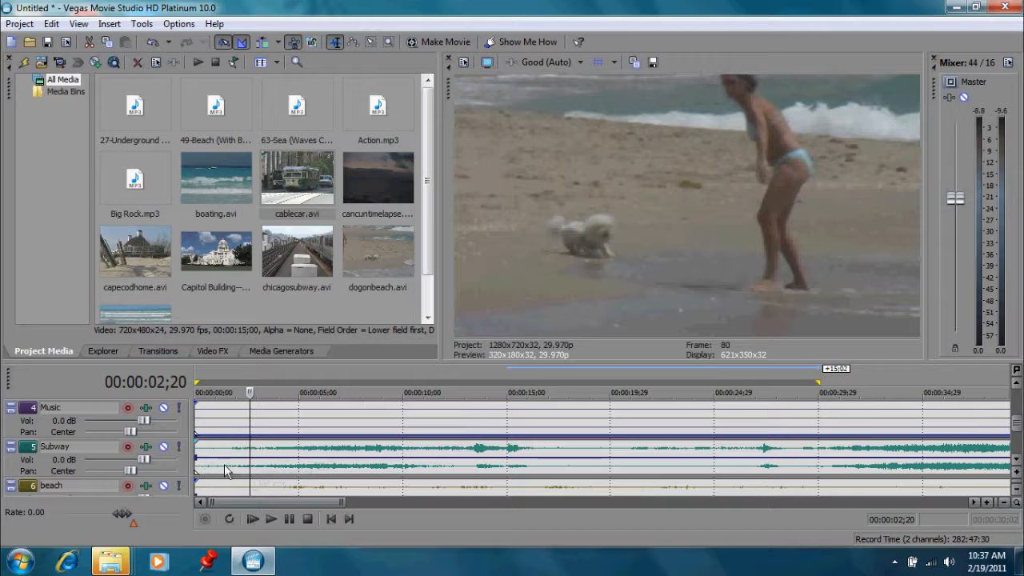
pyautogui.click(1016, 461)
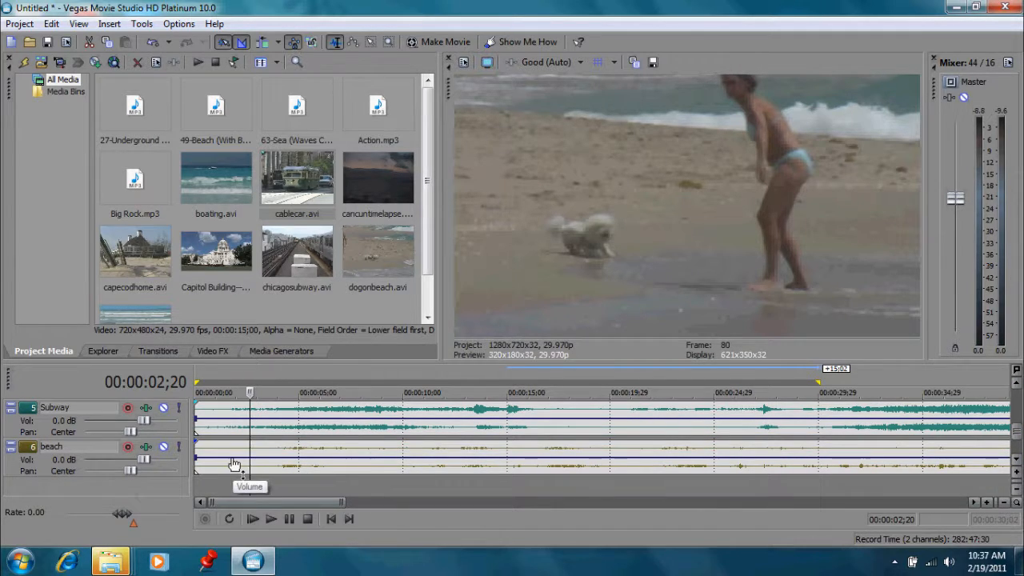
pyautogui.click(295, 452)
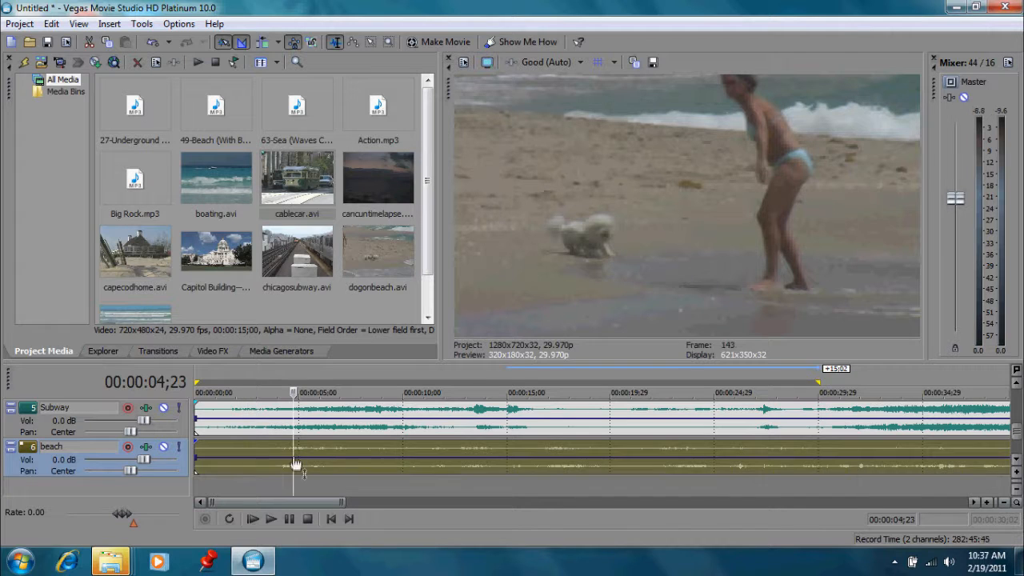
pyautogui.click(338, 446)
pyautogui.click(367, 451)
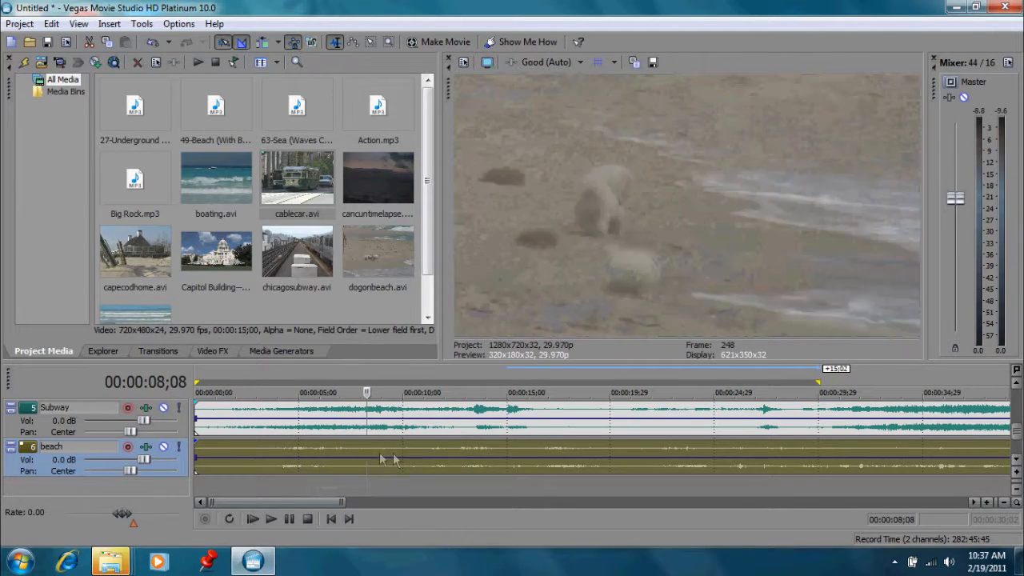
pyautogui.click(392, 451)
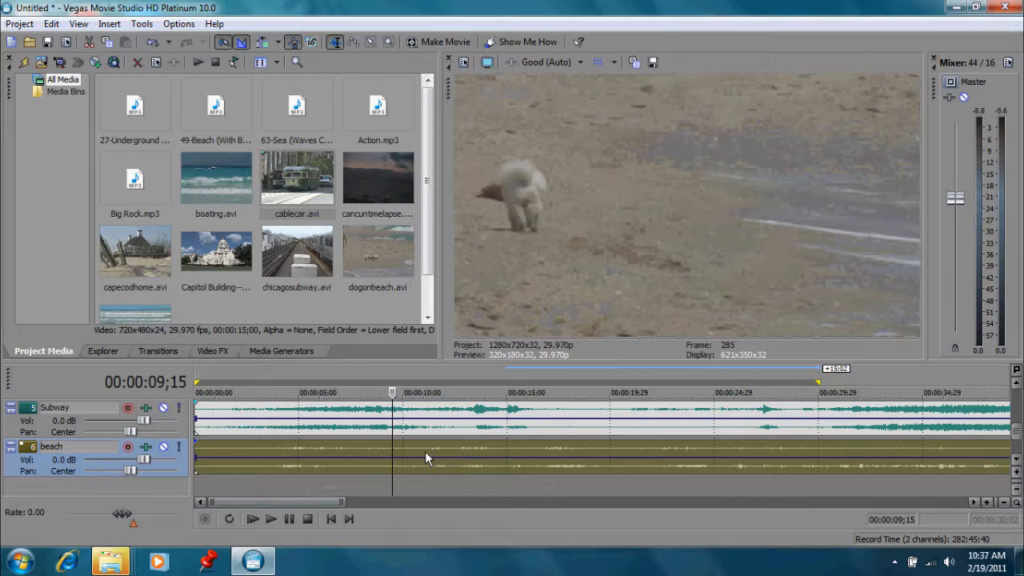
pyautogui.click(424, 451)
pyautogui.moveTo(426, 392); pyautogui.dragTo(397, 392)
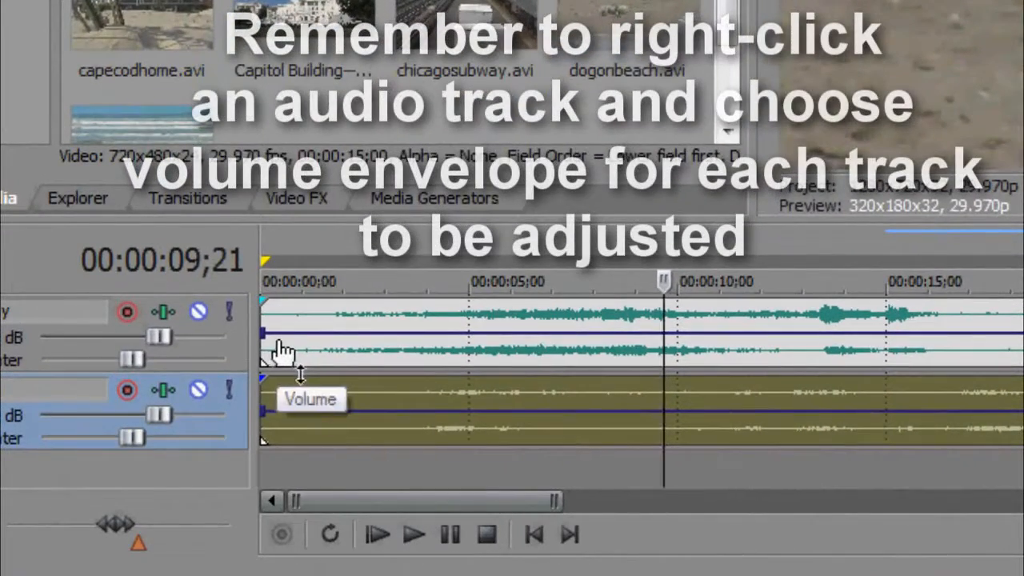
# Lower the Subway volume envelope to silence and raise the beach volume envelope to about 5 dB.
pyautogui.moveTo(276, 352); pyautogui.dragTo(288, 400)
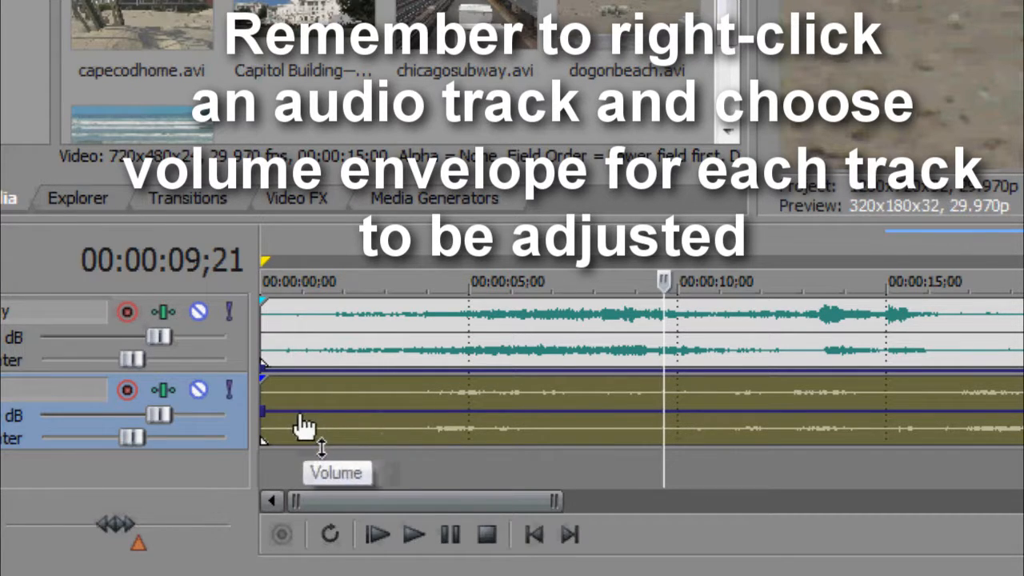
pyautogui.moveTo(302, 412); pyautogui.dragTo(296, 384)
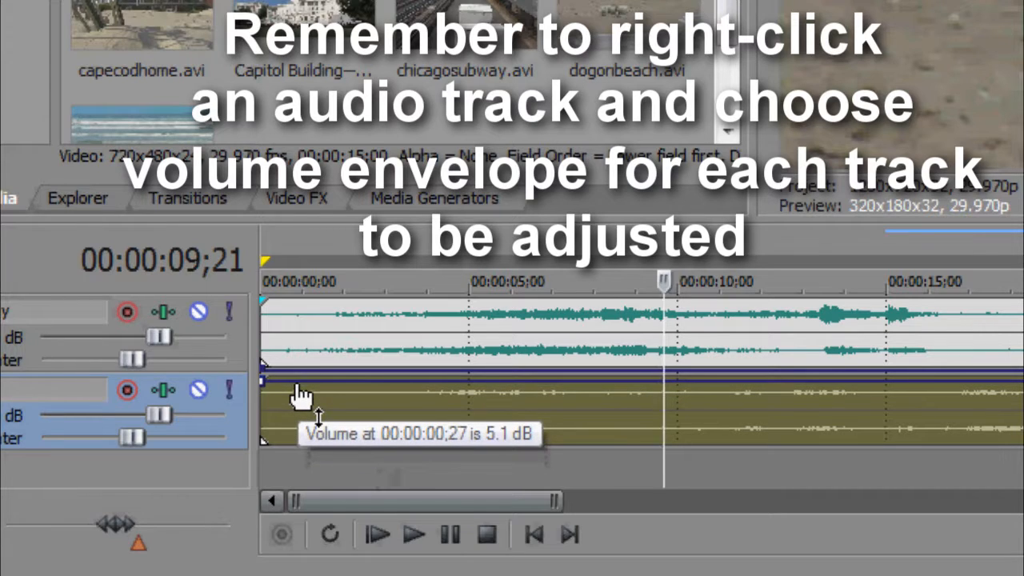
# Add two points on the beach volume envelope near 9 seconds, drag the second down to silence, and play it back.
pyautogui.doubleClick(650, 381)
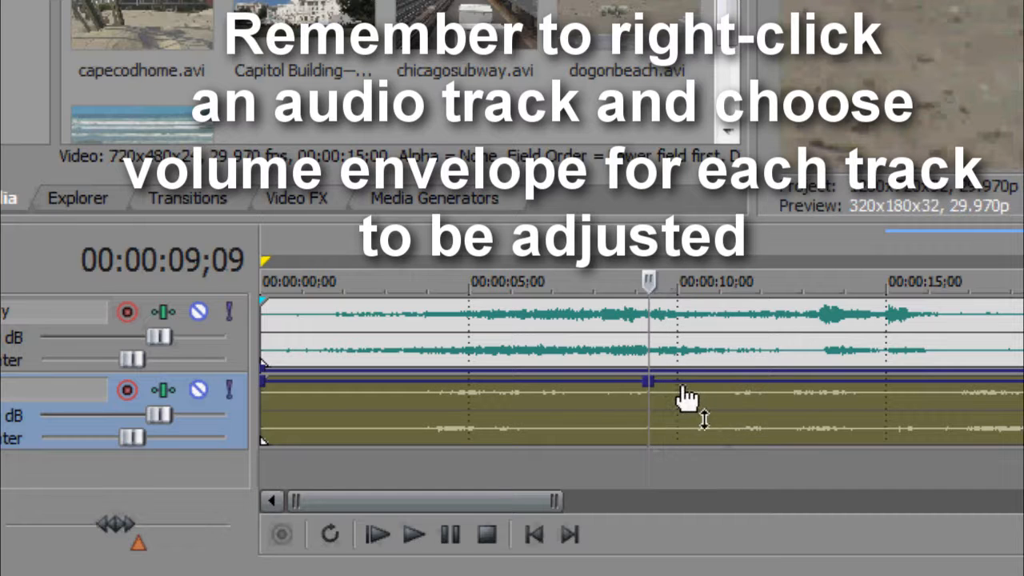
pyautogui.doubleClick(667, 382)
pyautogui.moveTo(667, 382); pyautogui.dragTo(627, 459)
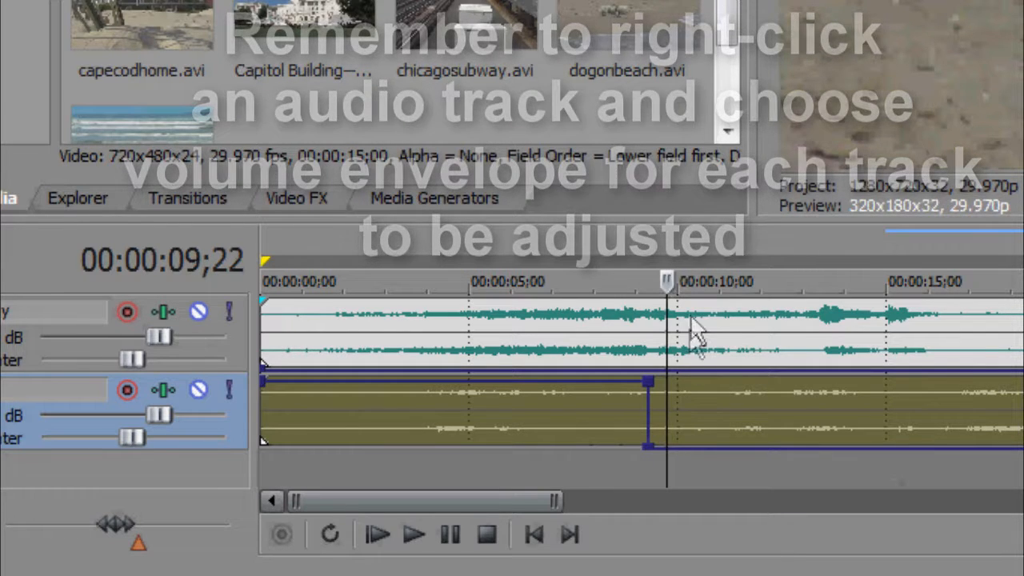
pyautogui.press('space')
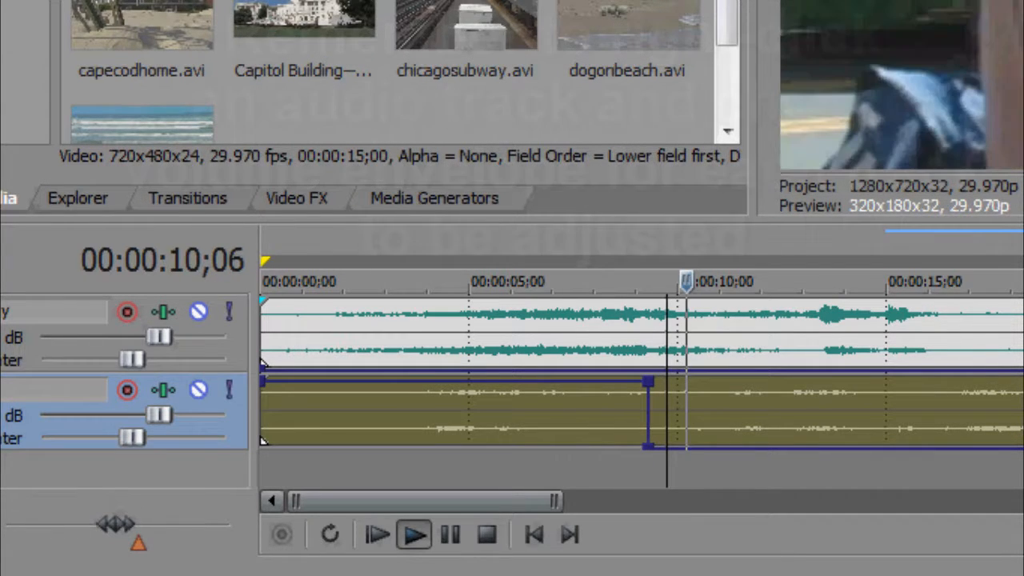
pyautogui.press('space')
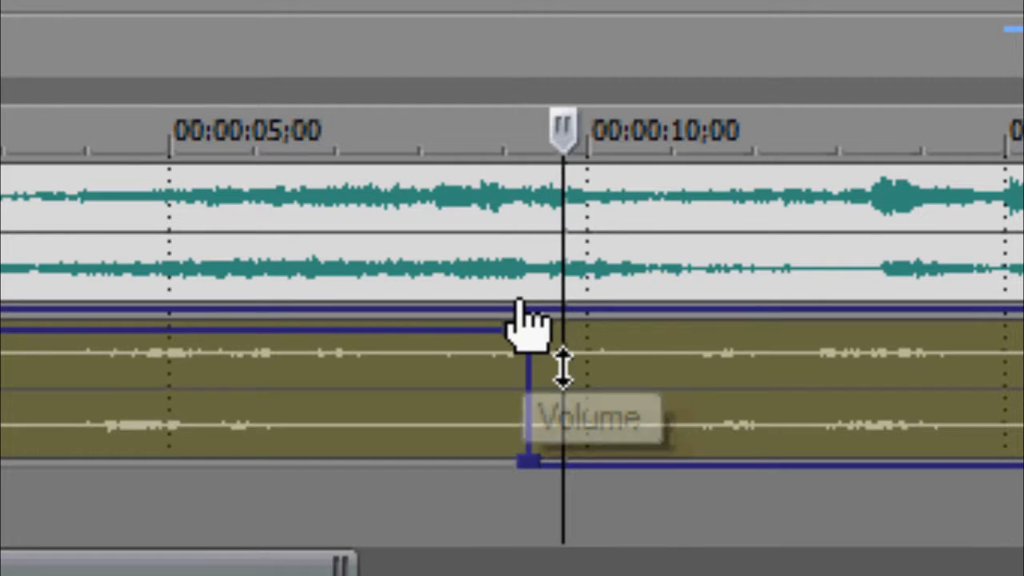
# Add two points on the Subway volume envelope near 9 seconds and shape them into a short ramp up to 6.0 dB.
pyautogui.doubleClick(643, 368)
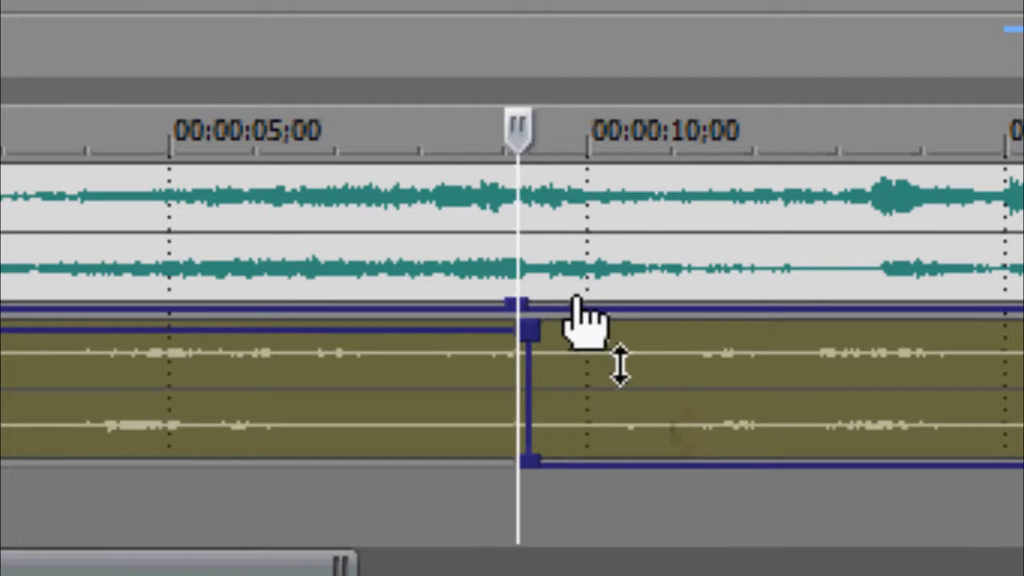
pyautogui.doubleClick(561, 304)
pyautogui.moveTo(563, 298); pyautogui.dragTo(496, 162)
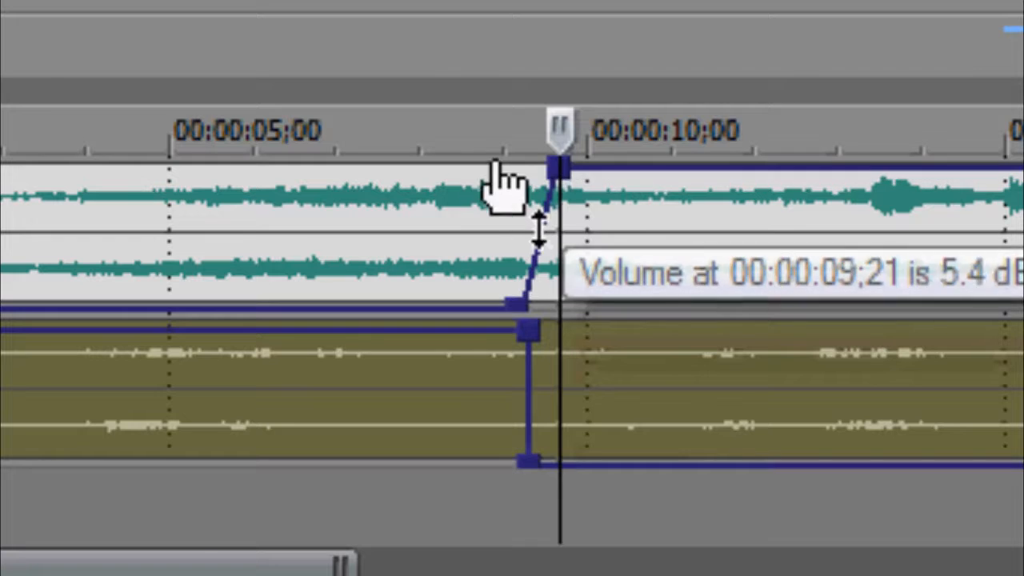
pyautogui.moveTo(557, 164); pyautogui.dragTo(512, 160)
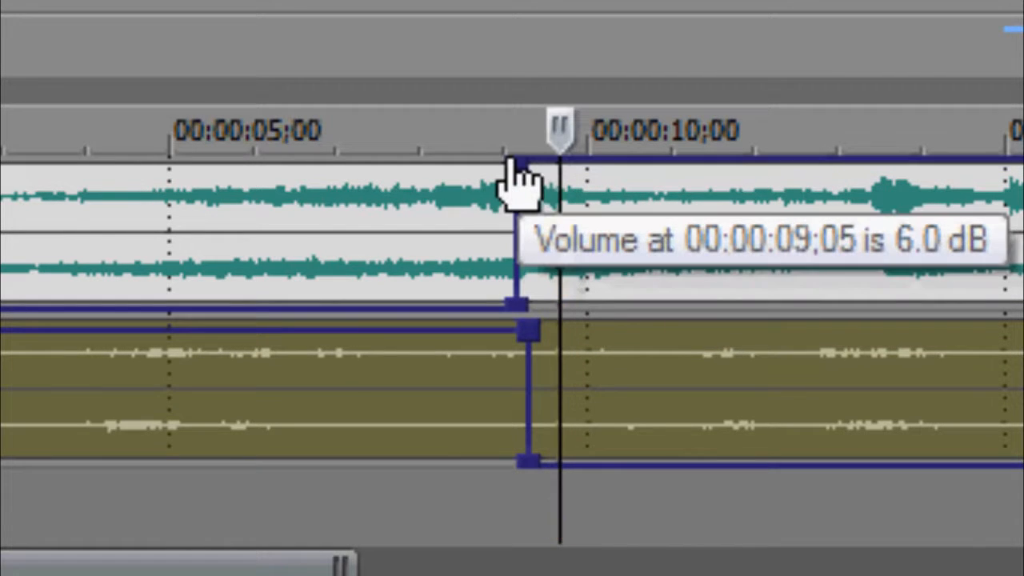
pyautogui.moveTo(514, 307); pyautogui.dragTo(552, 317)
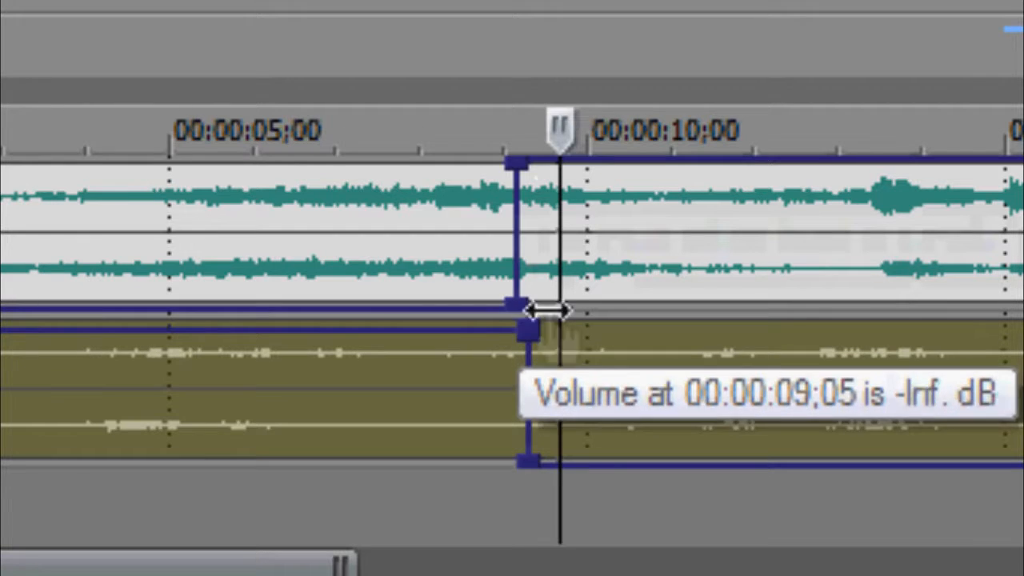
pyautogui.moveTo(514, 163); pyautogui.dragTo(556, 163)
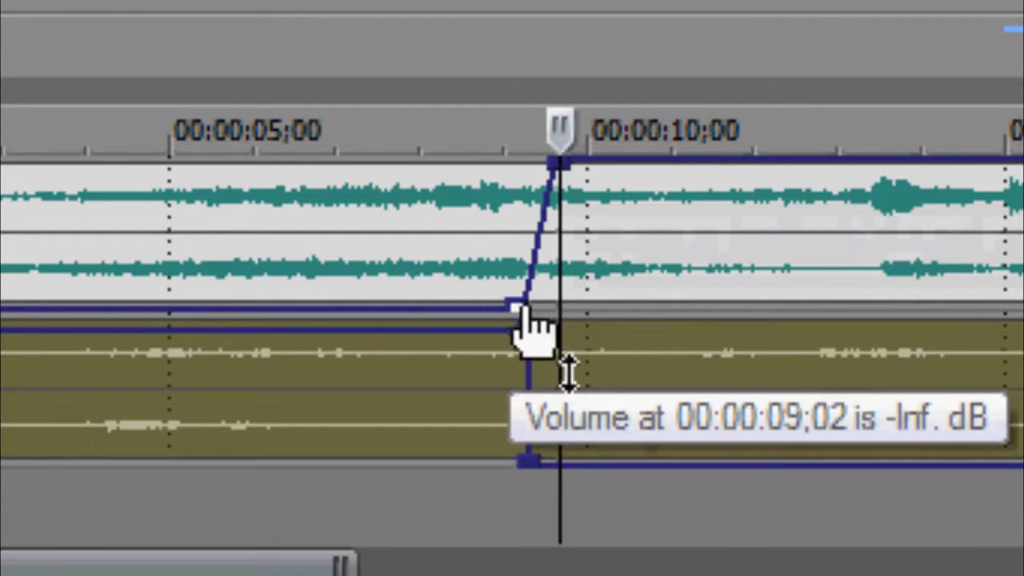
pyautogui.moveTo(519, 309); pyautogui.dragTo(533, 336)
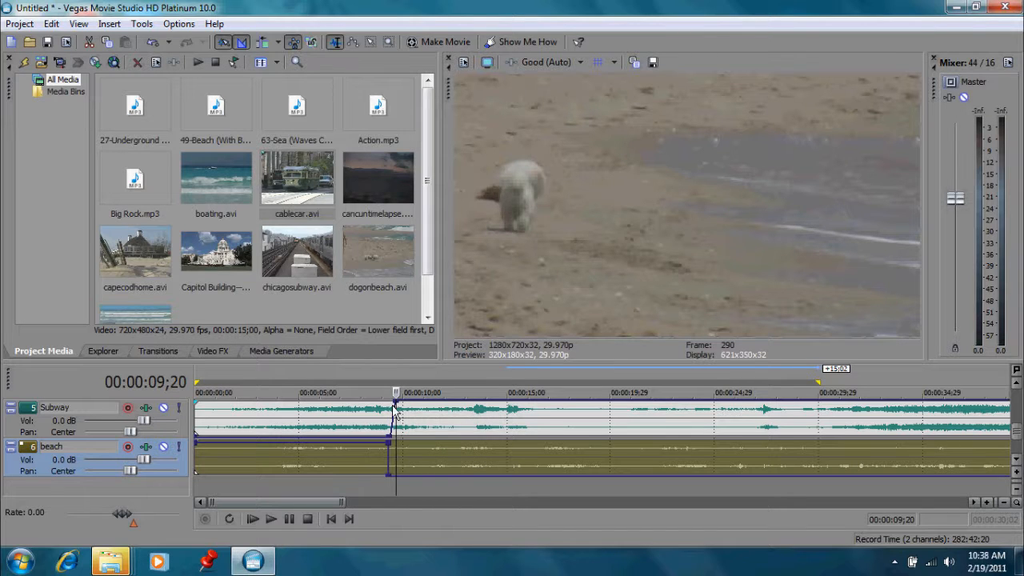
pyautogui.moveTo(396, 405); pyautogui.dragTo(389, 402)
# Play back the crossfade on the Subway track and place the playhead near 13 seconds.
pyautogui.click(275, 418)
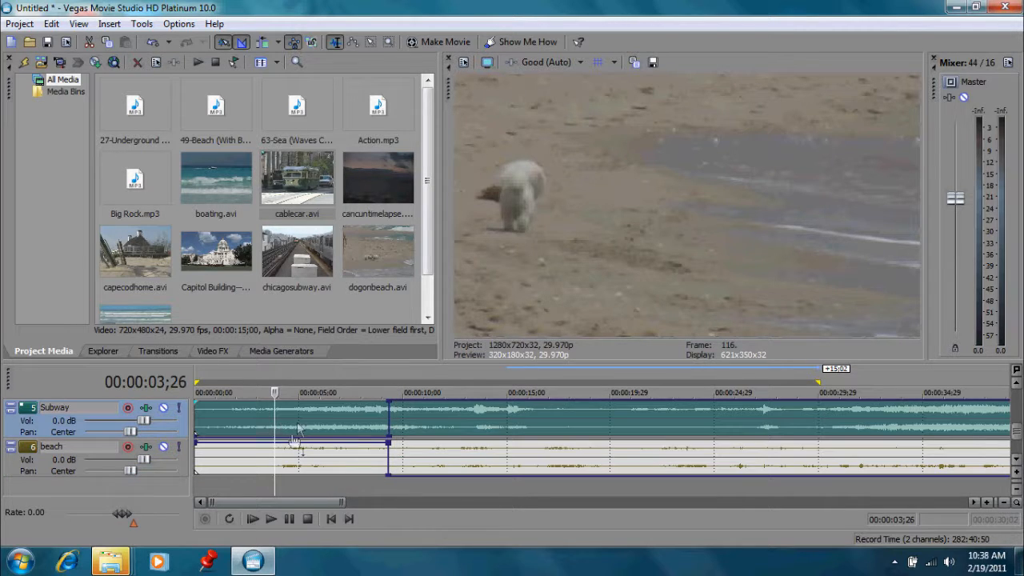
pyautogui.click(415, 426)
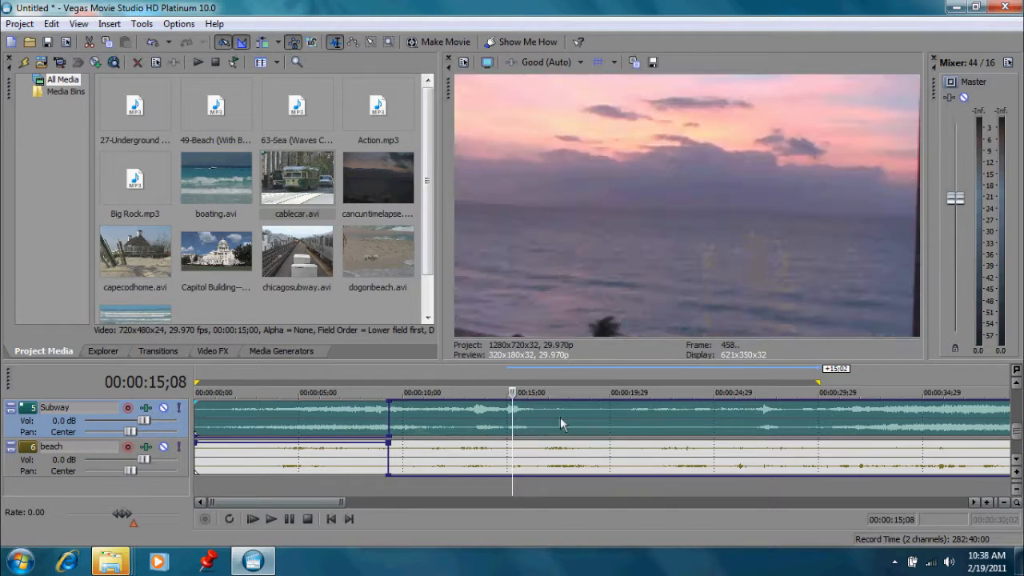
pyautogui.click(493, 427)
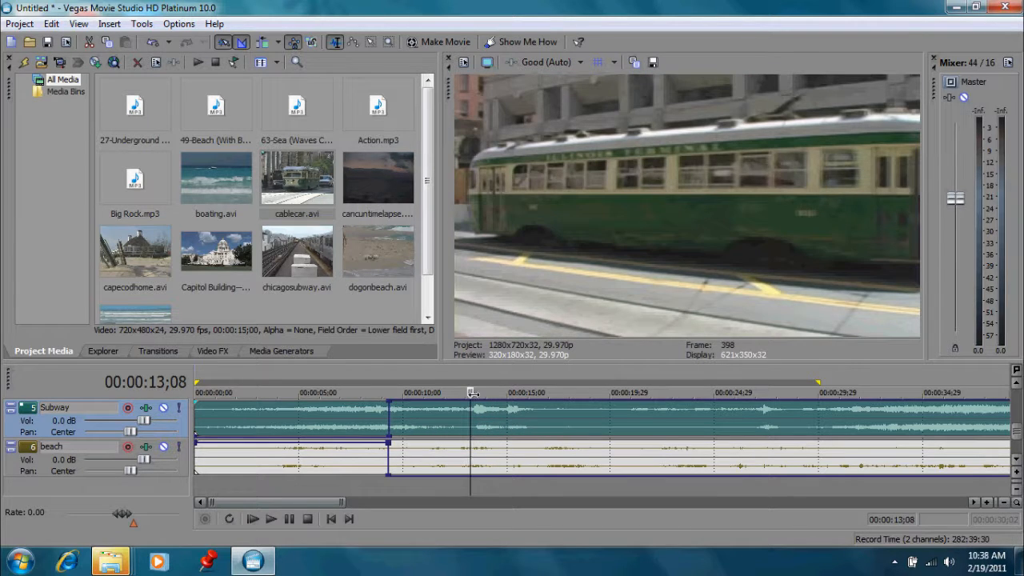
pyautogui.press('space')
pyautogui.moveTo(494, 392); pyautogui.dragTo(495, 393)
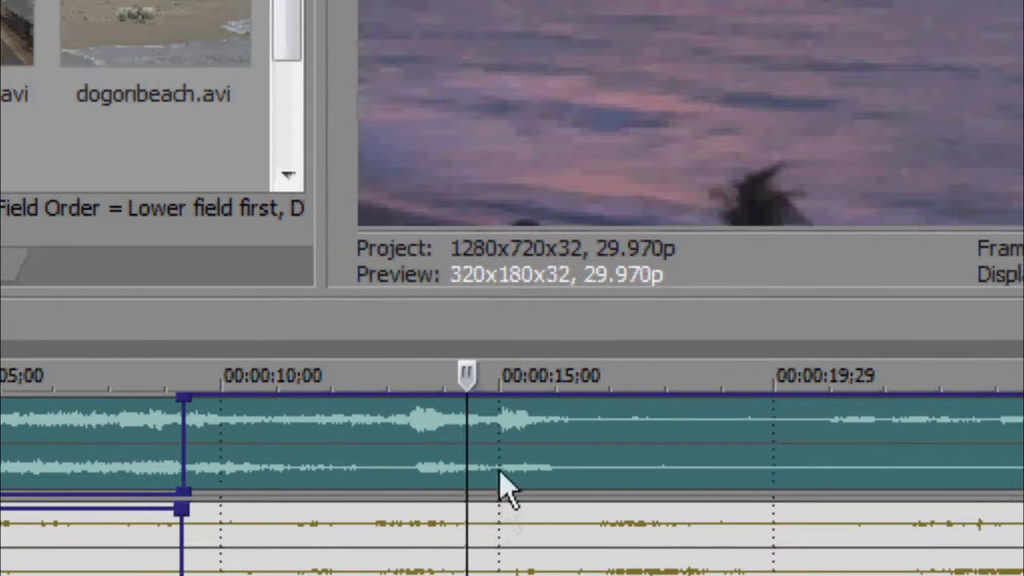
# Add two points on the Subway volume envelope near 13 seconds and drag the second down to silence.
pyautogui.doubleClick(441, 397)
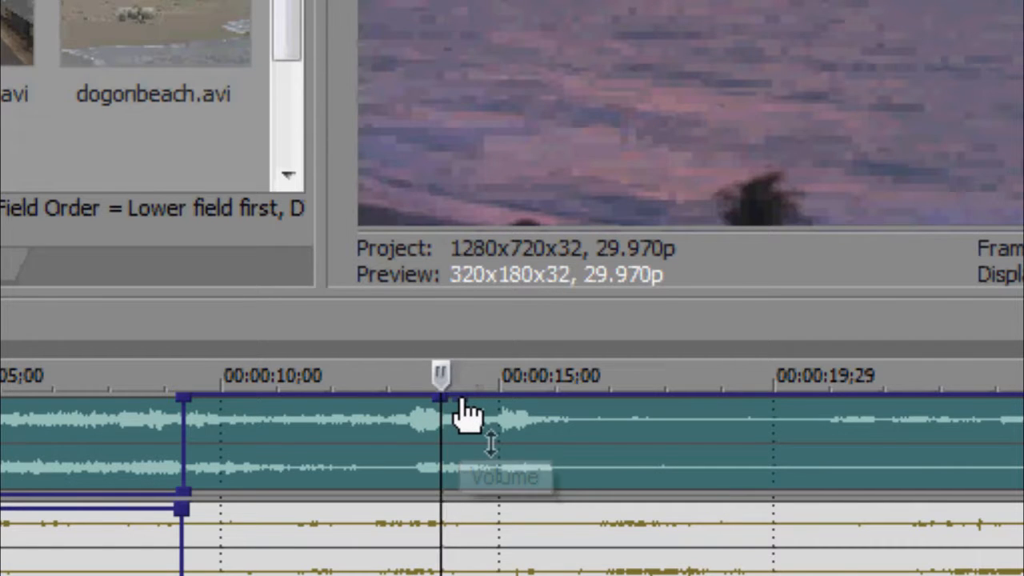
pyautogui.doubleClick(464, 402)
pyautogui.moveTo(464, 402); pyautogui.dragTo(445, 555)
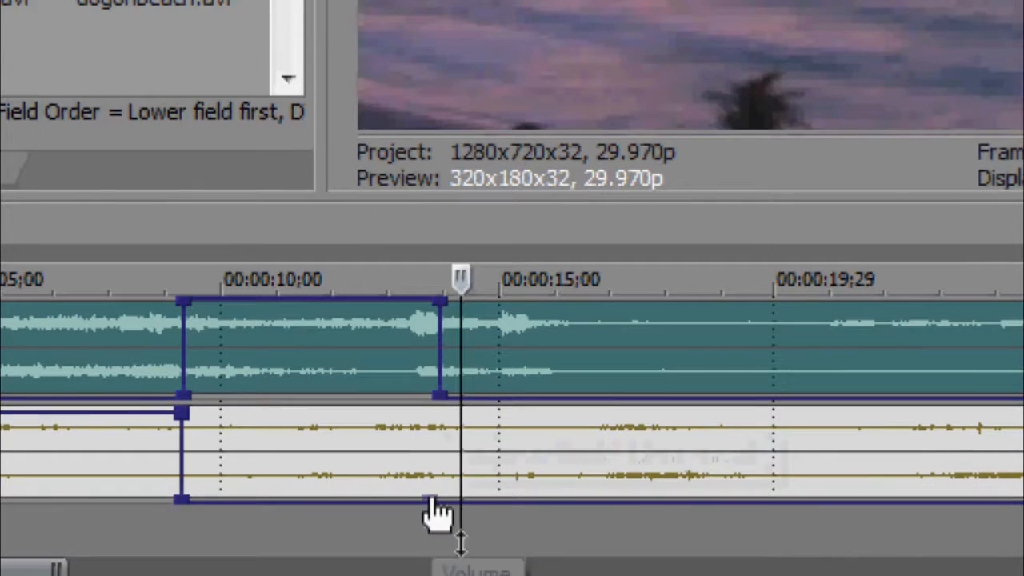
# Add two points on the beach volume envelope near 13 seconds and raise the second back to full volume.
pyautogui.doubleClick(431, 500)
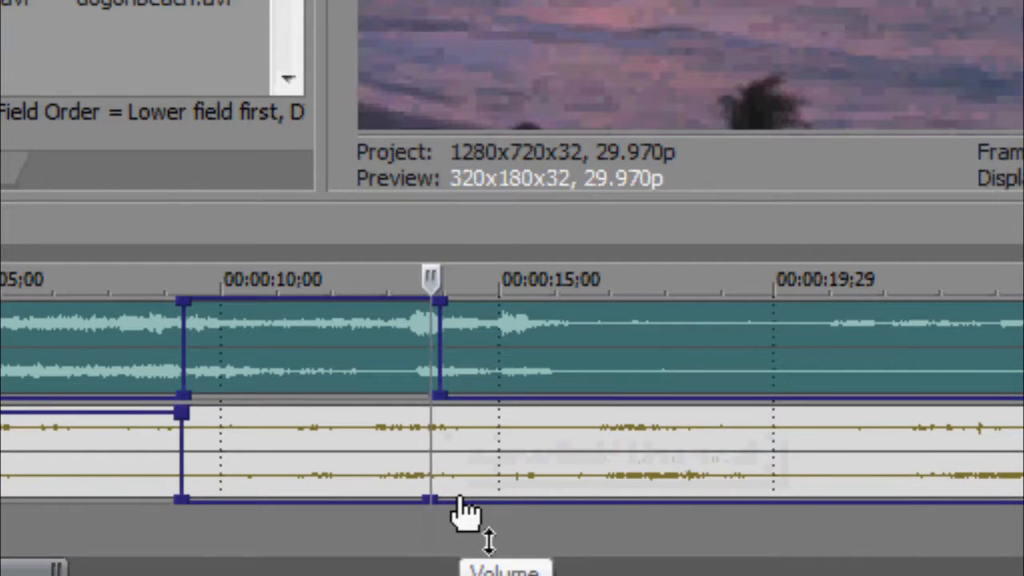
pyautogui.doubleClick(459, 500)
pyautogui.moveTo(461, 501); pyautogui.dragTo(434, 403)
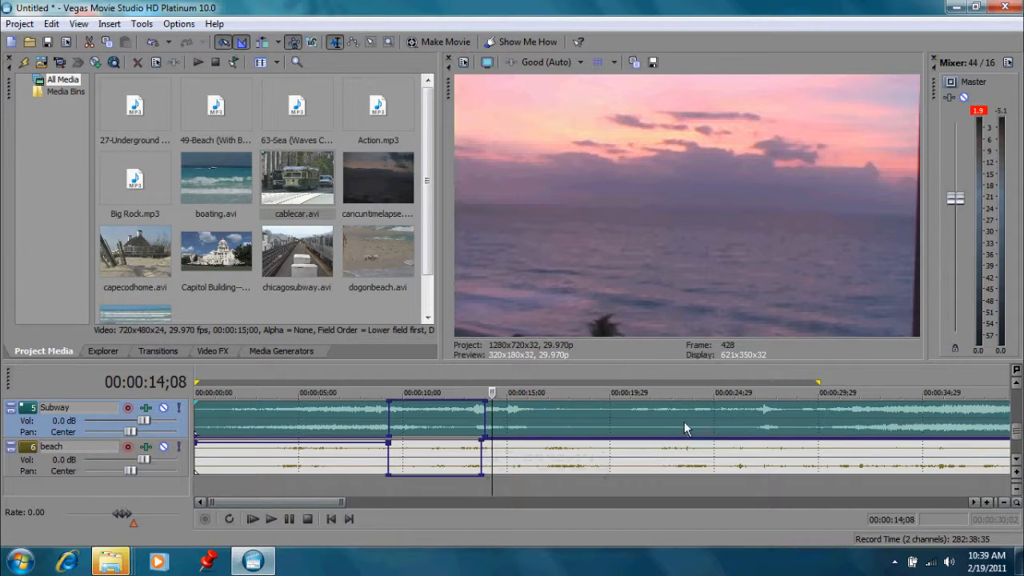
# Play back the crossfade from the start of the timeline, jumping the playhead to several positions along the tracks.
pyautogui.click(676, 422)
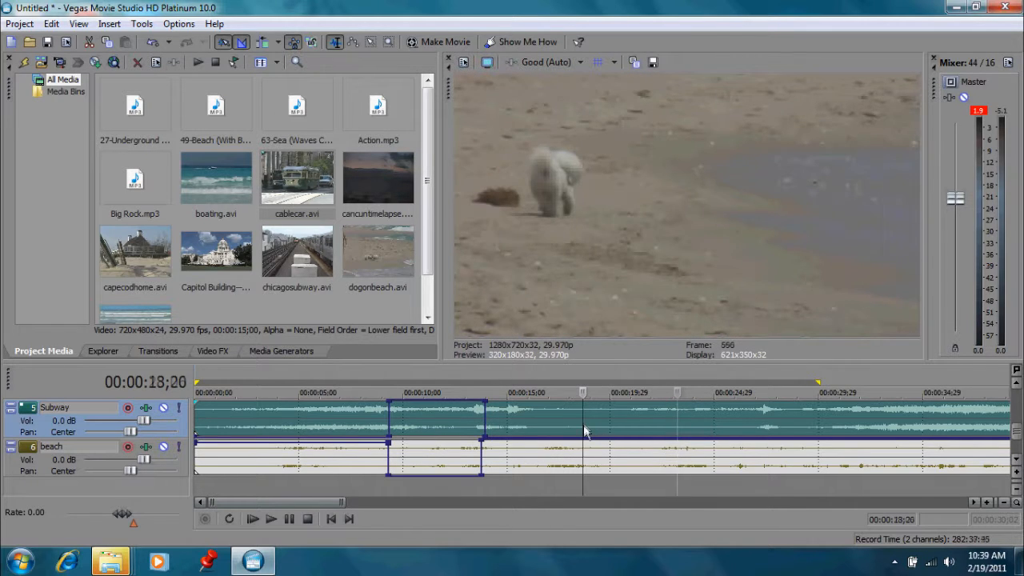
pyautogui.click(583, 423)
pyautogui.click(754, 414)
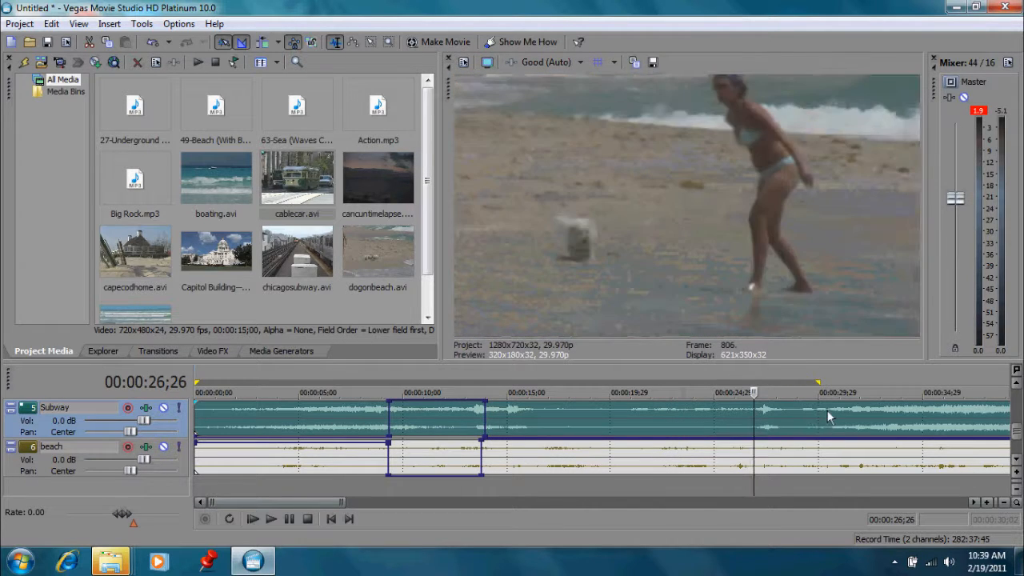
pyautogui.click(828, 410)
pyautogui.click(882, 409)
pyautogui.click(921, 413)
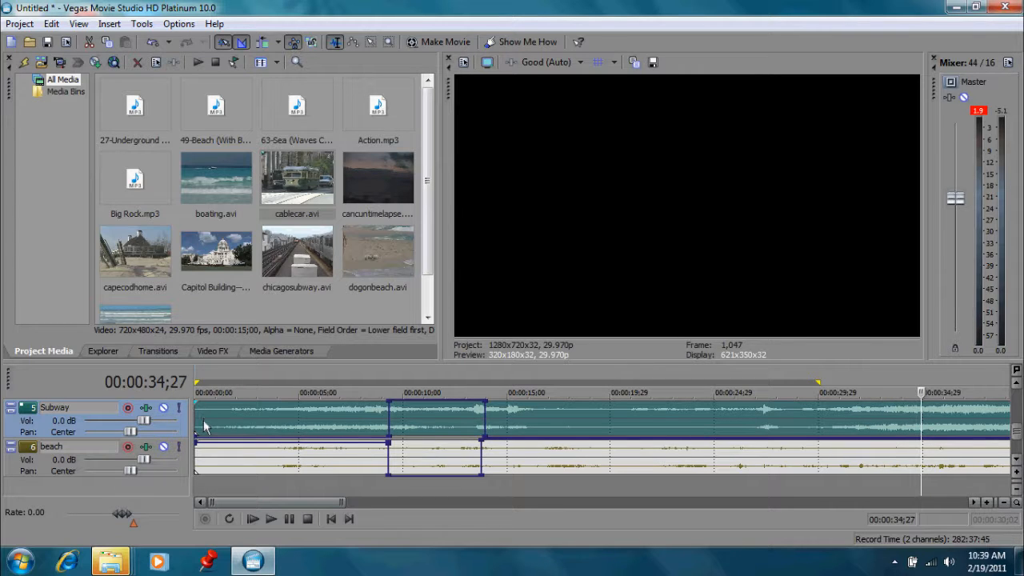
pyautogui.click(236, 414)
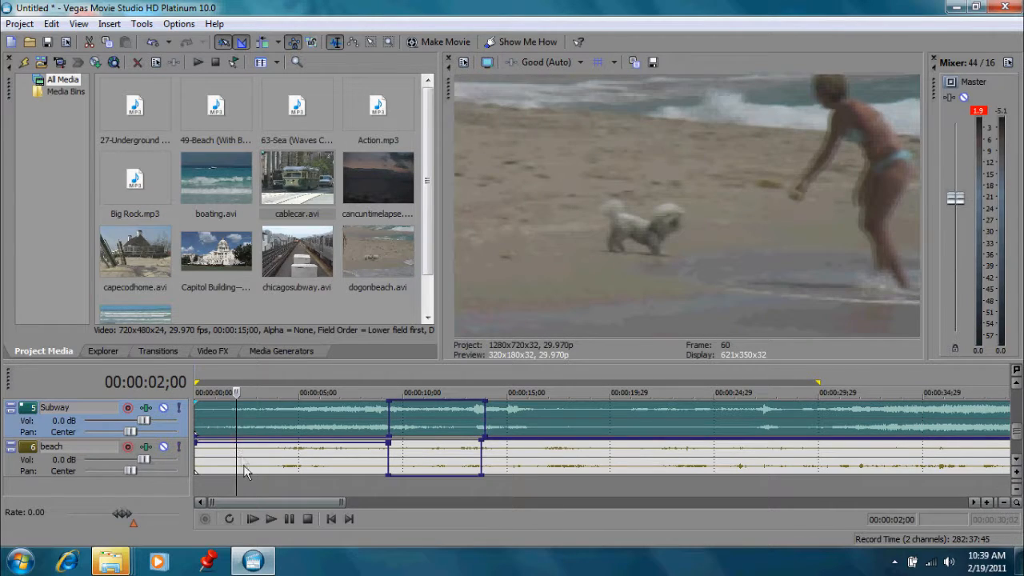
pyautogui.click(270, 518)
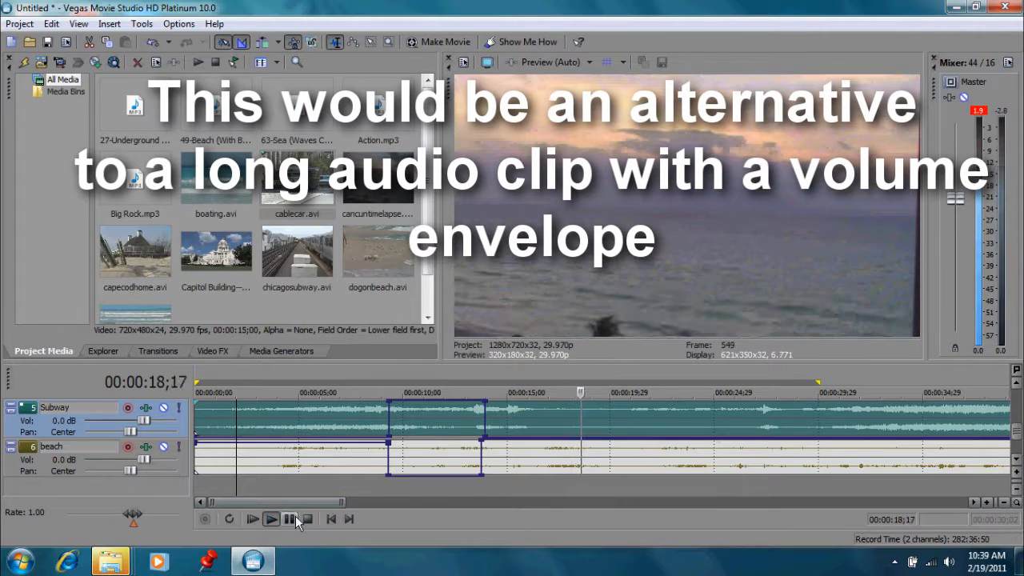
pyautogui.click(293, 518)
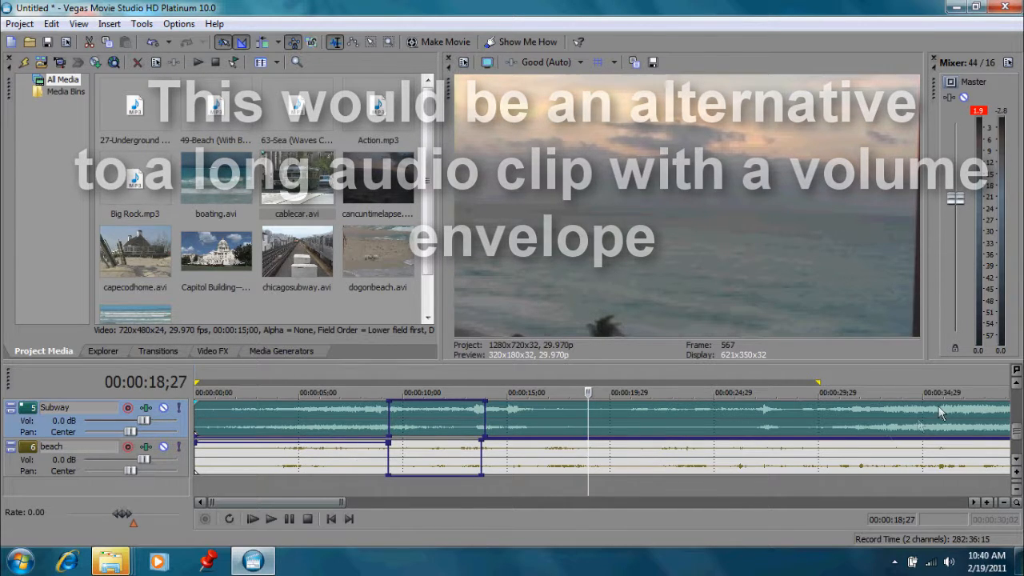
# Scroll the track list up to the Music track and insert a volume envelope on it.
pyautogui.click(1018, 385)
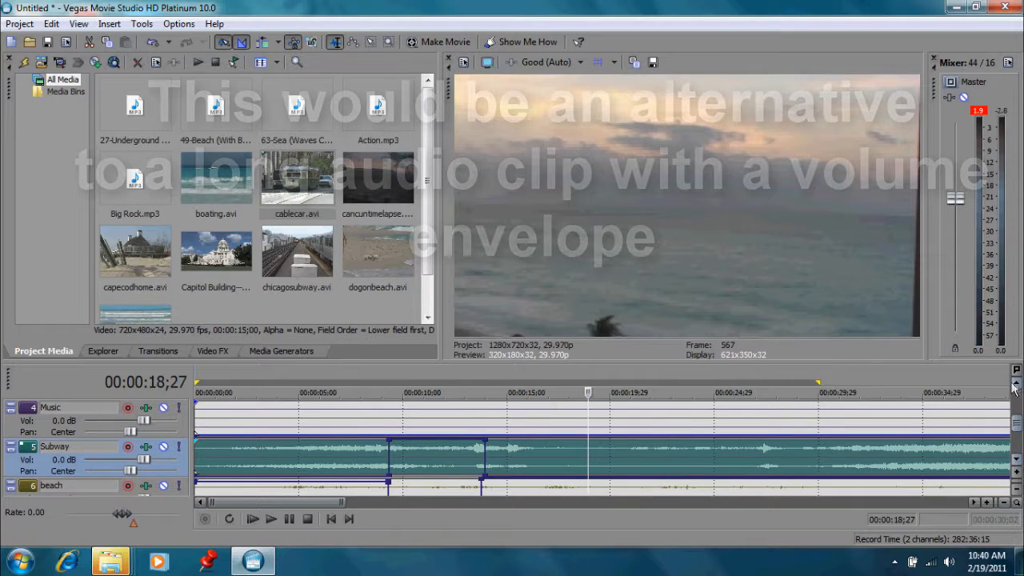
pyautogui.click(1015, 385)
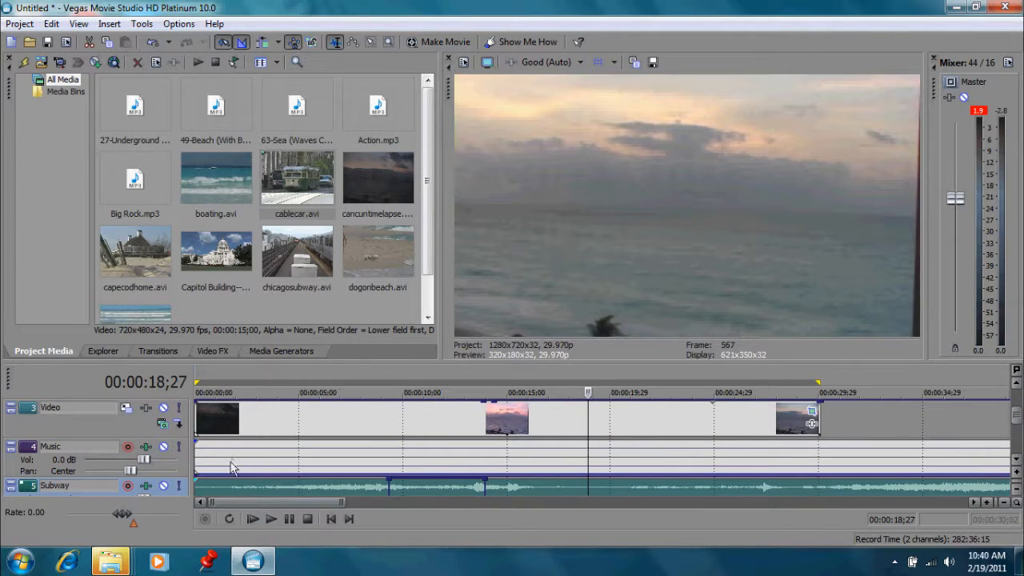
pyautogui.moveTo(228, 478); pyautogui.dragTo(236, 468)
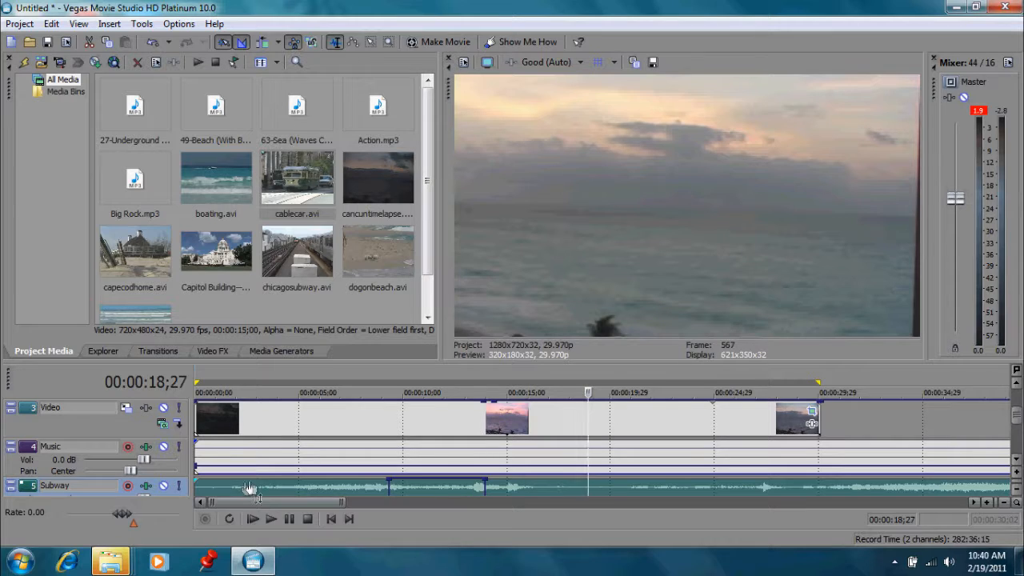
pyautogui.moveTo(235, 469); pyautogui.dragTo(232, 479)
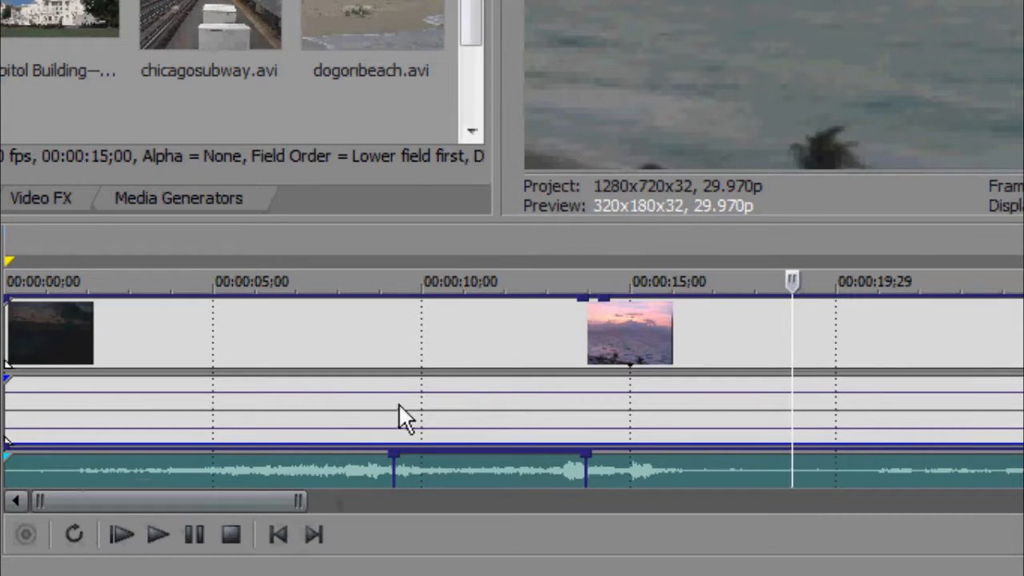
pyautogui.click(398, 405)
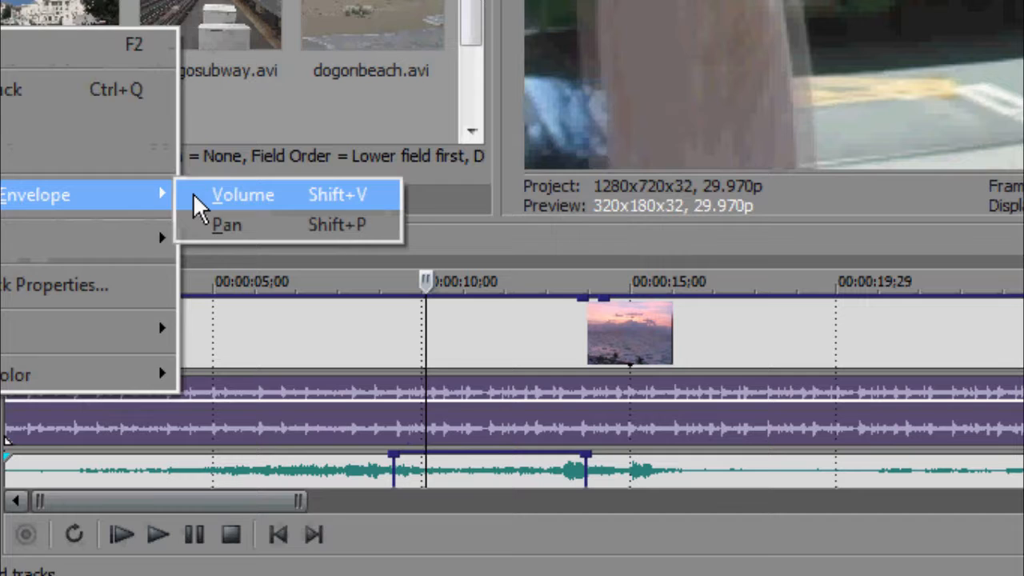
pyautogui.click(193, 194)
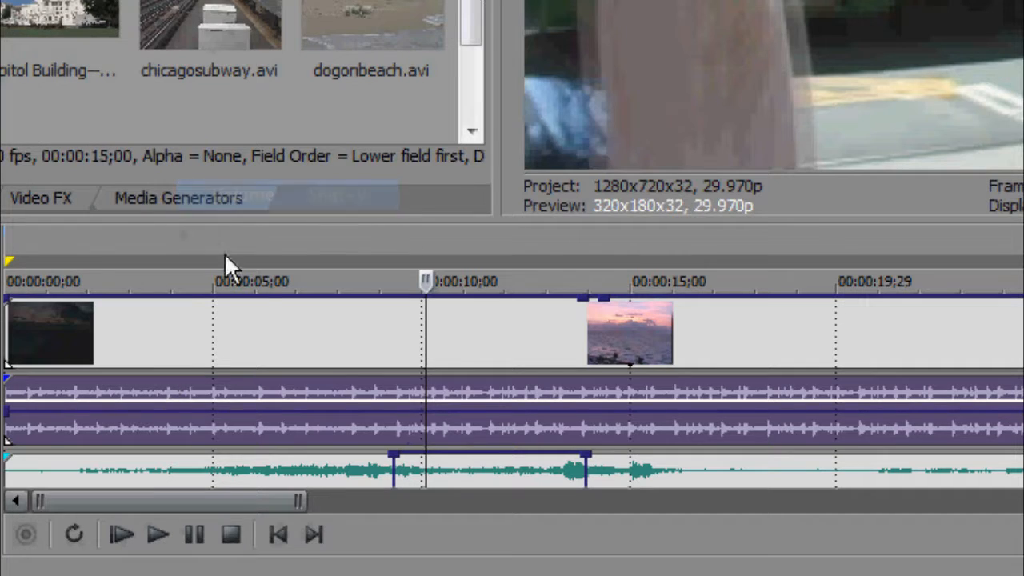
# Add points on the Music volume envelope so it stays silent until about 9 seconds, then rises to full volume.
pyautogui.moveTo(414, 410)
pyautogui.mouseDown()
pyautogui.moveTo(415, 394)
pyautogui.moveTo(414, 410)
pyautogui.mouseUp()
pyautogui.click(413, 407)
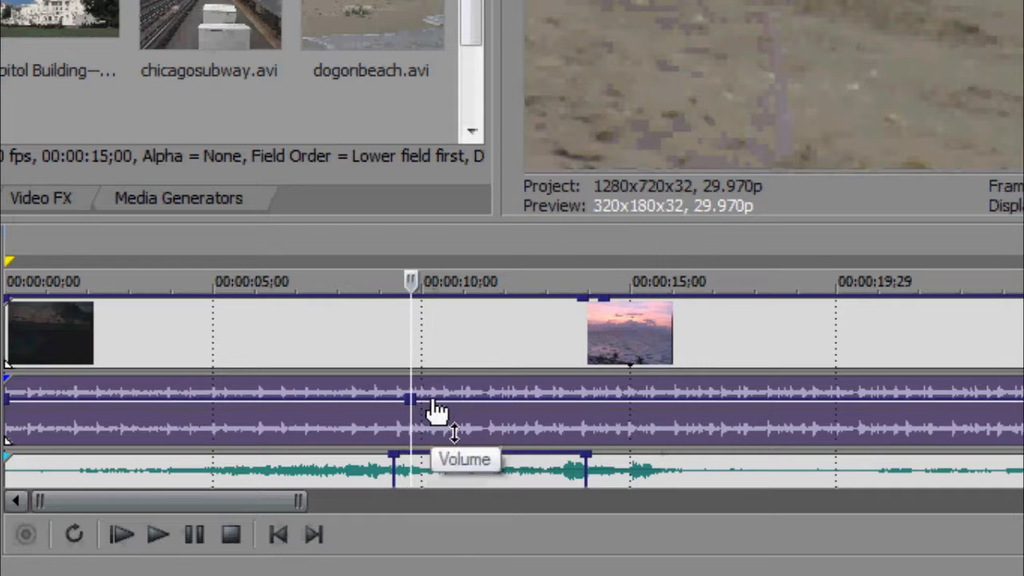
pyautogui.click(432, 407)
pyautogui.moveTo(432, 406); pyautogui.dragTo(389, 463)
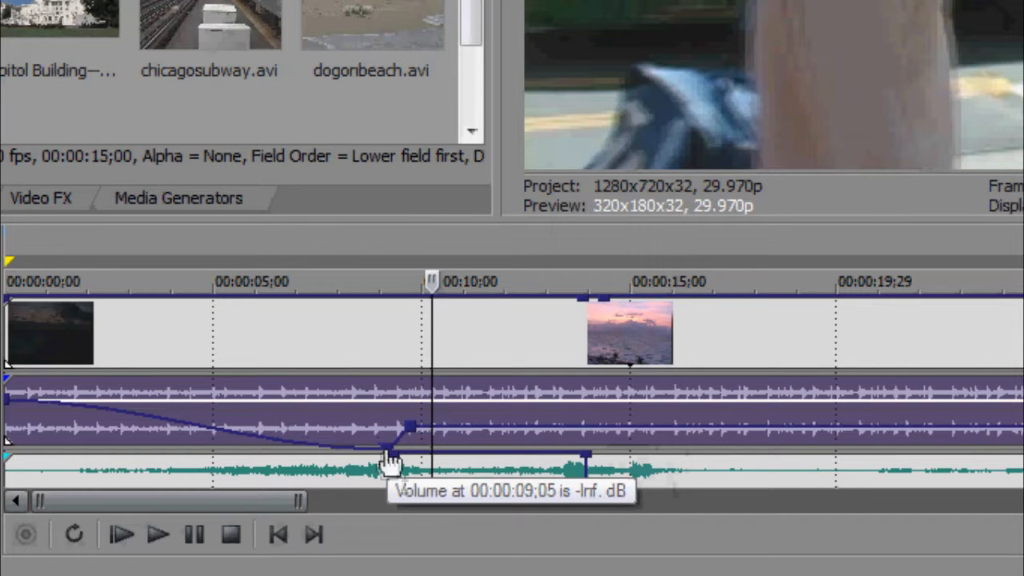
pyautogui.click(126, 423)
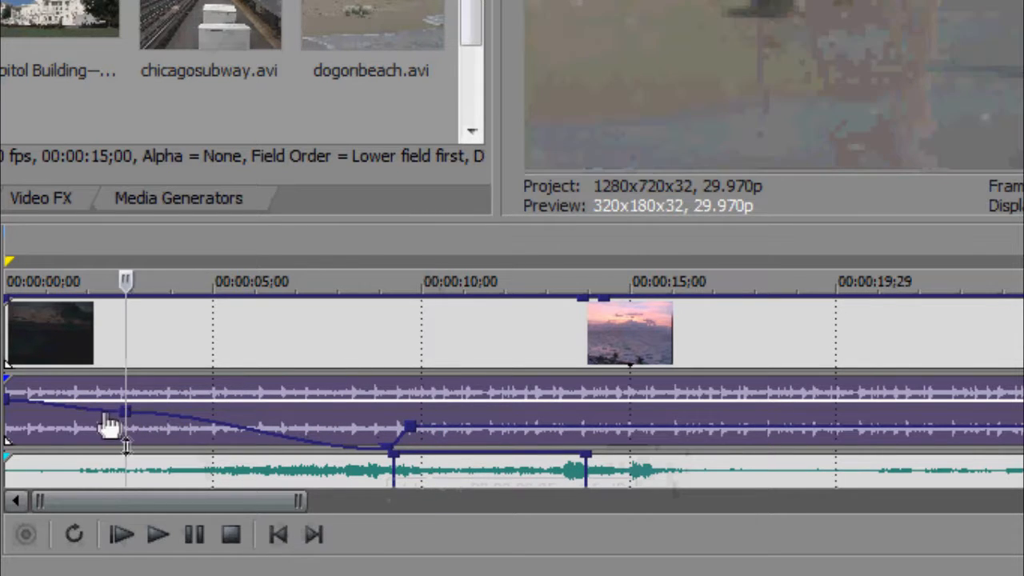
pyautogui.moveTo(132, 432); pyautogui.dragTo(145, 461)
pyautogui.moveTo(408, 432); pyautogui.dragTo(379, 392)
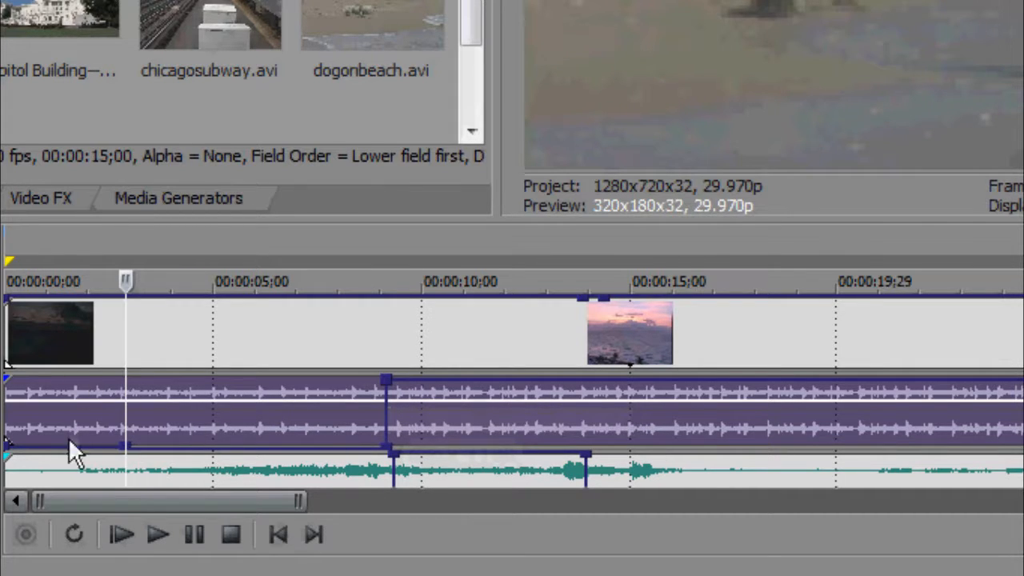
# Lower the Music envelope's level slightly after the 9-second point.
pyautogui.click(400, 436)
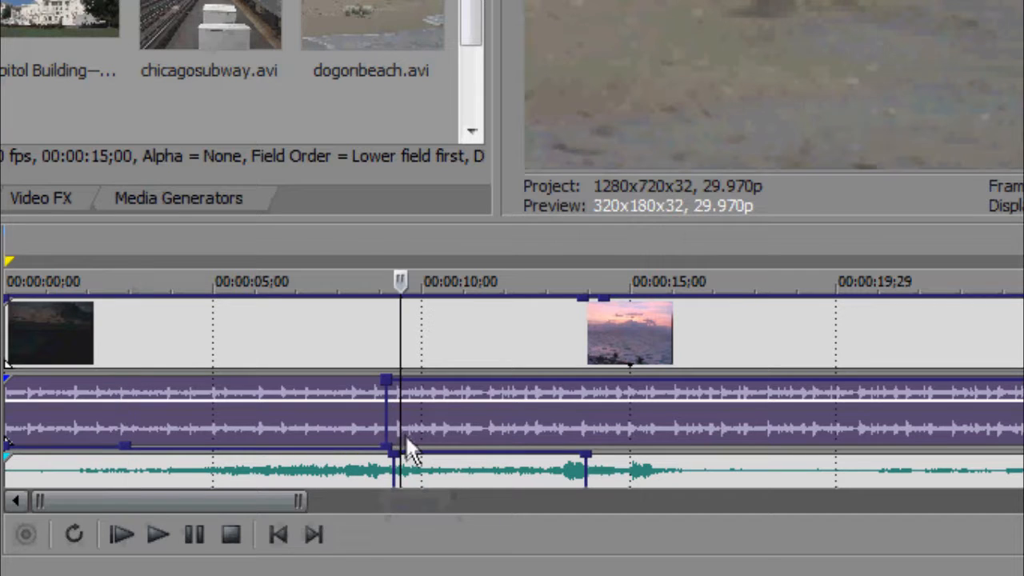
pyautogui.click(483, 412)
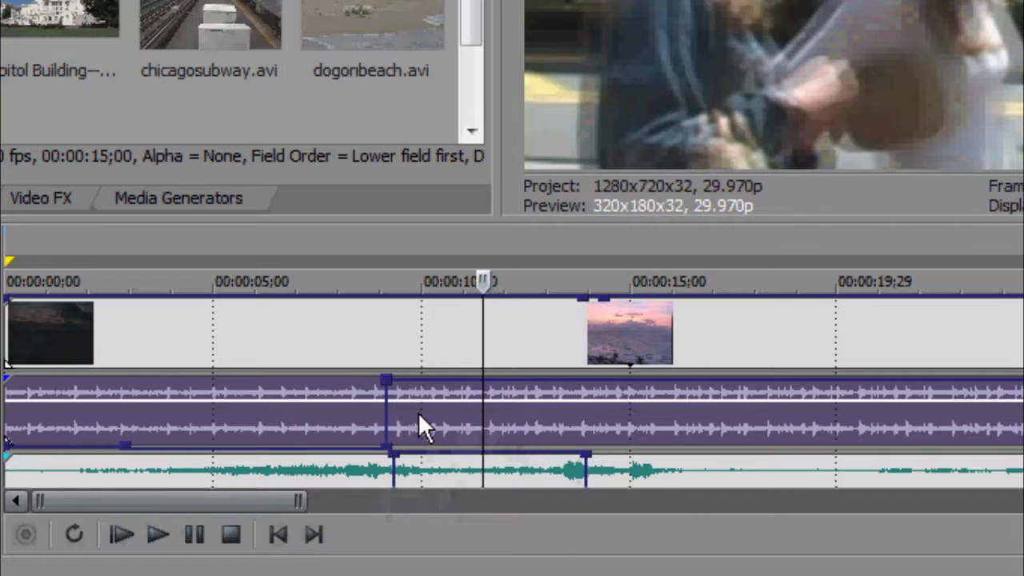
pyautogui.click(417, 412)
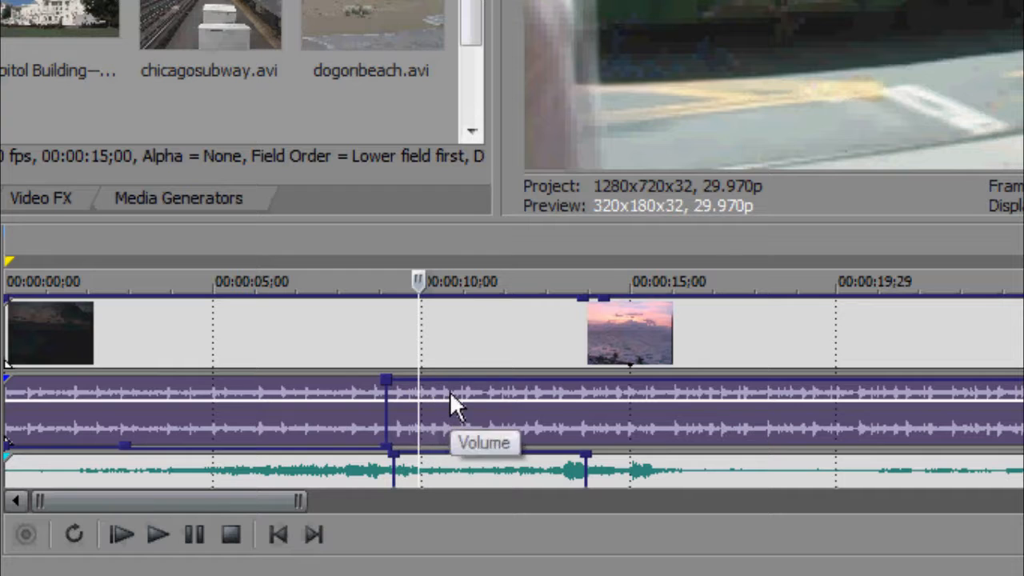
pyautogui.moveTo(448, 393); pyautogui.dragTo(383, 410)
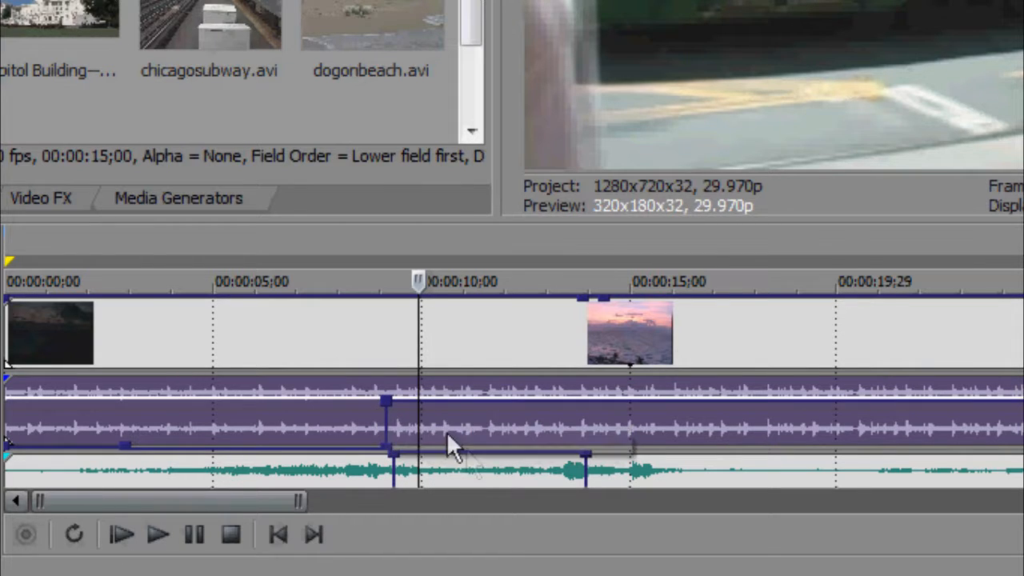
# Play back the Music track around 15 seconds and place the playhead near 13 seconds.
pyautogui.click(629, 404)
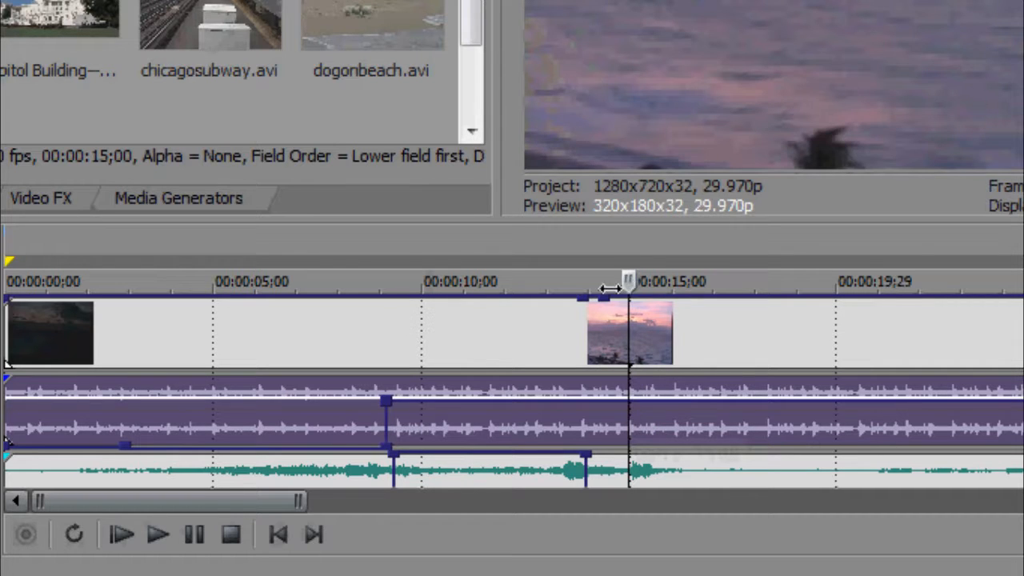
pyautogui.press('space')
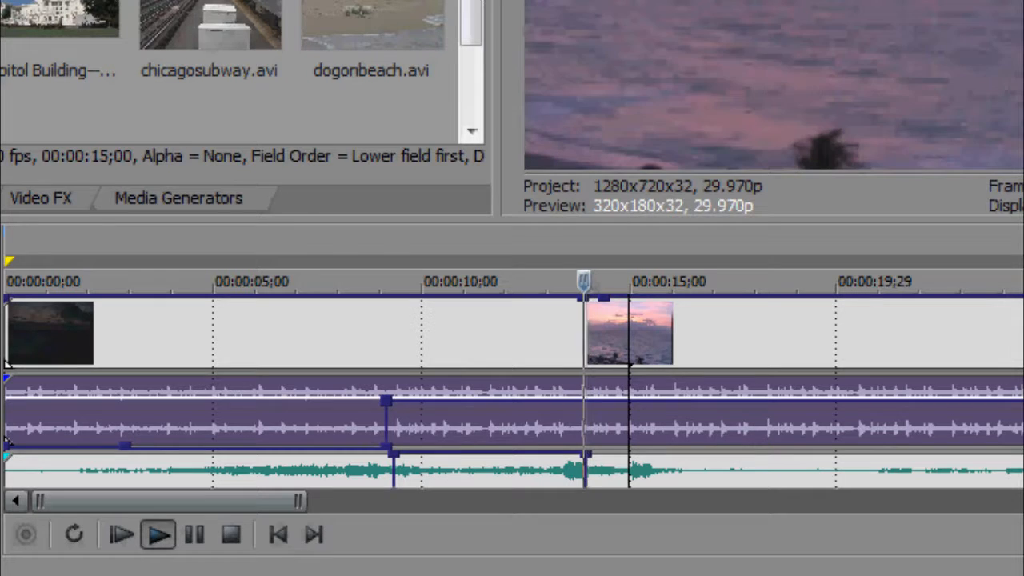
pyautogui.moveTo(578, 281); pyautogui.dragTo(560, 284)
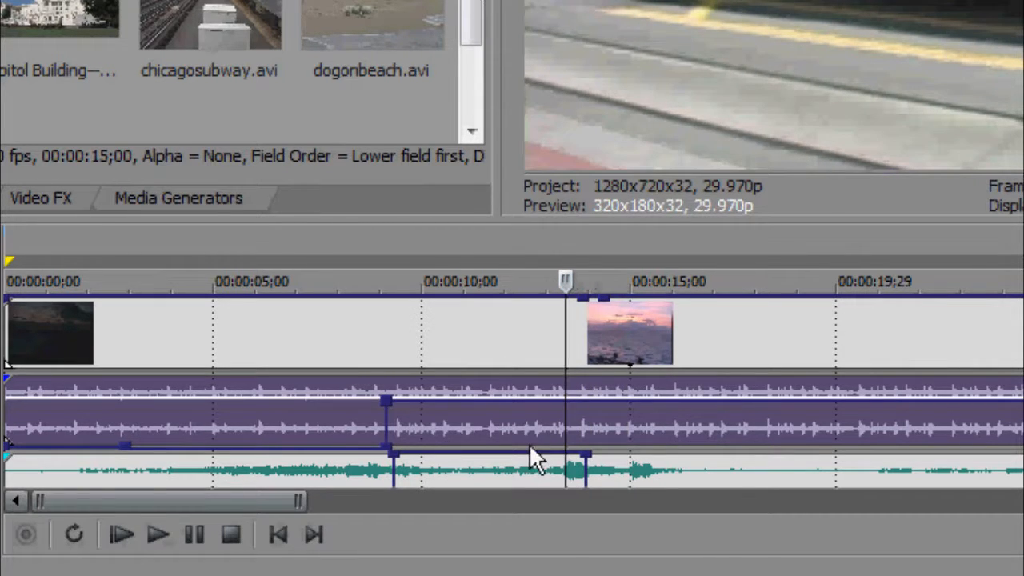
# Add two points on the Music volume envelope near 13 seconds and drag the second down to silence.
pyautogui.doubleClick(553, 386)
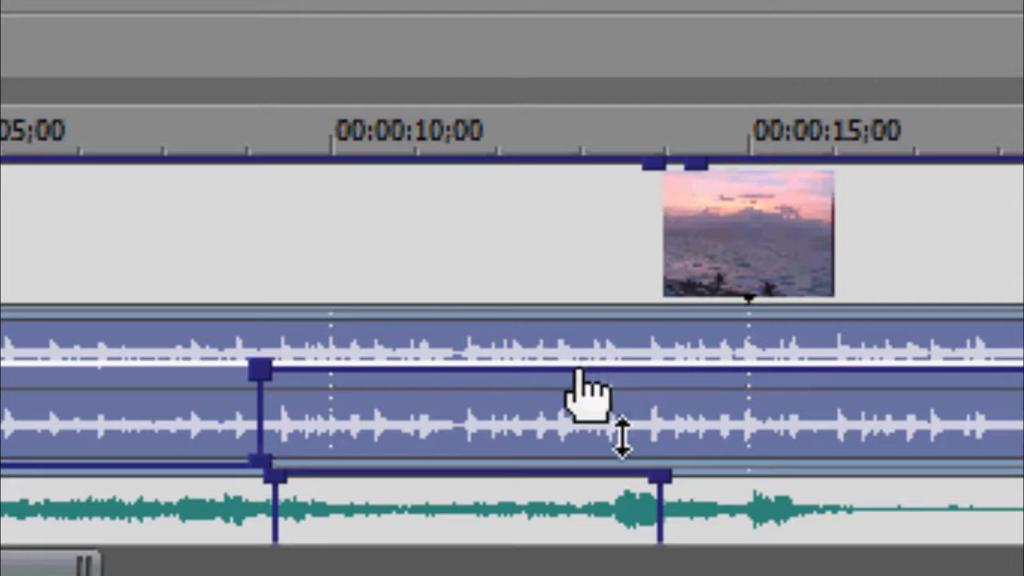
pyautogui.doubleClick(578, 370)
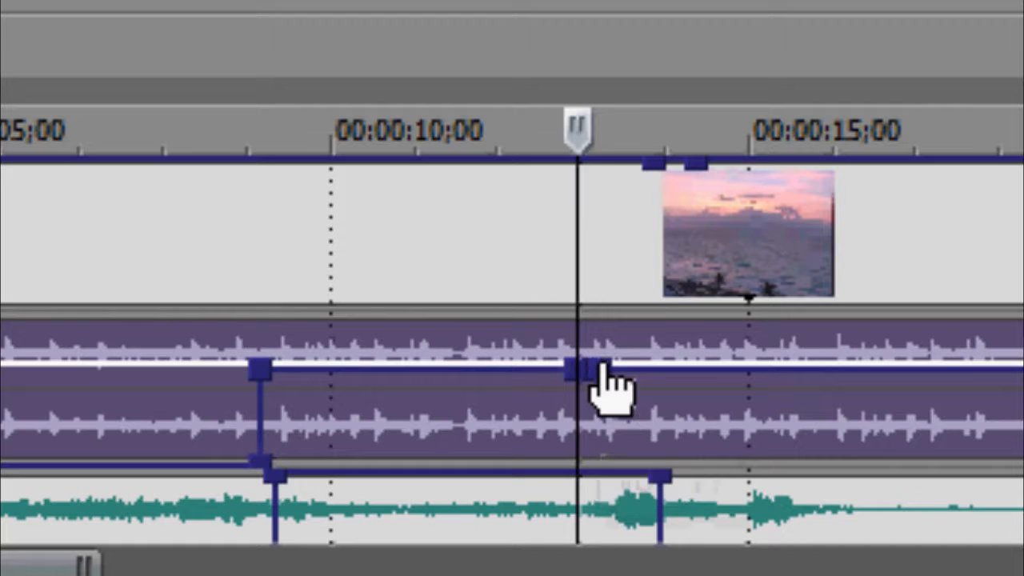
pyautogui.doubleClick(601, 370)
pyautogui.moveTo(602, 370); pyautogui.dragTo(627, 462)
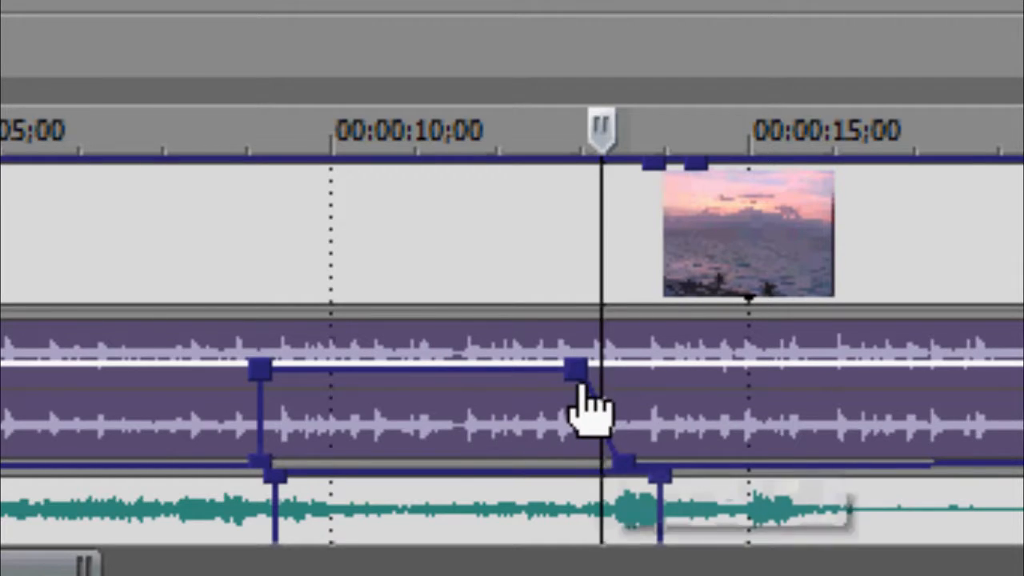
# Slide the Music envelope's fade-out start to about 11.6 seconds and its low point near 9 seconds to about 8.4 seconds.
pyautogui.moveTo(581, 377)
pyautogui.moveTo(579, 376); pyautogui.dragTo(465, 376)
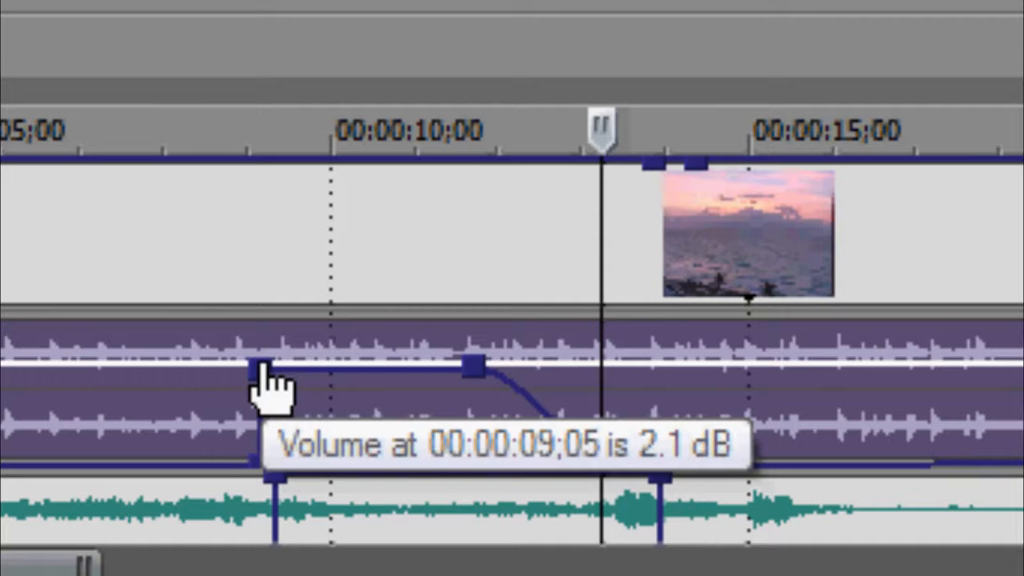
pyautogui.moveTo(255, 466); pyautogui.dragTo(189, 552)
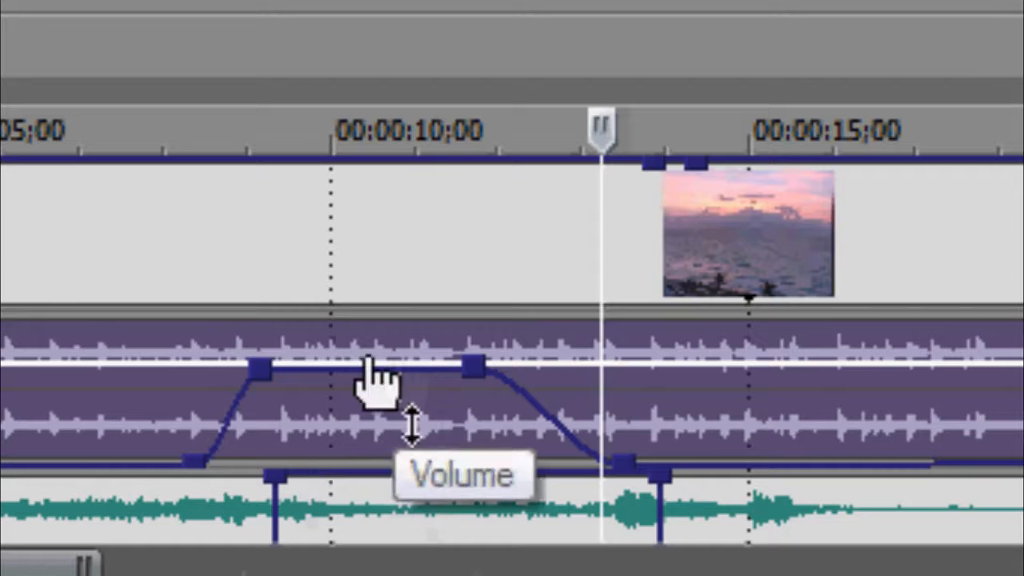
# Play back the project from the beginning and stop playback.
pyautogui.click(4, 288)
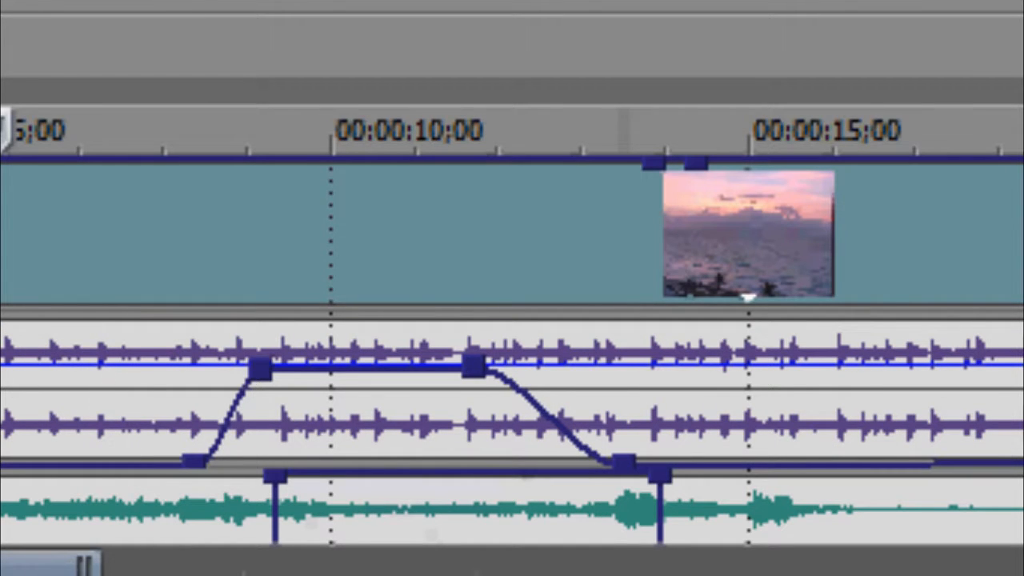
pyautogui.press('space')
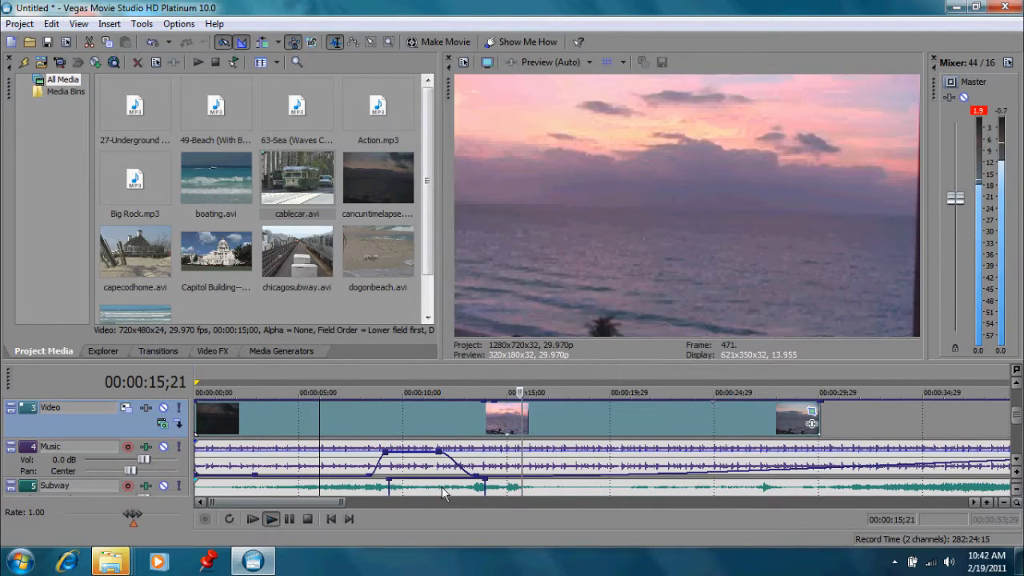
pyautogui.click(309, 520)
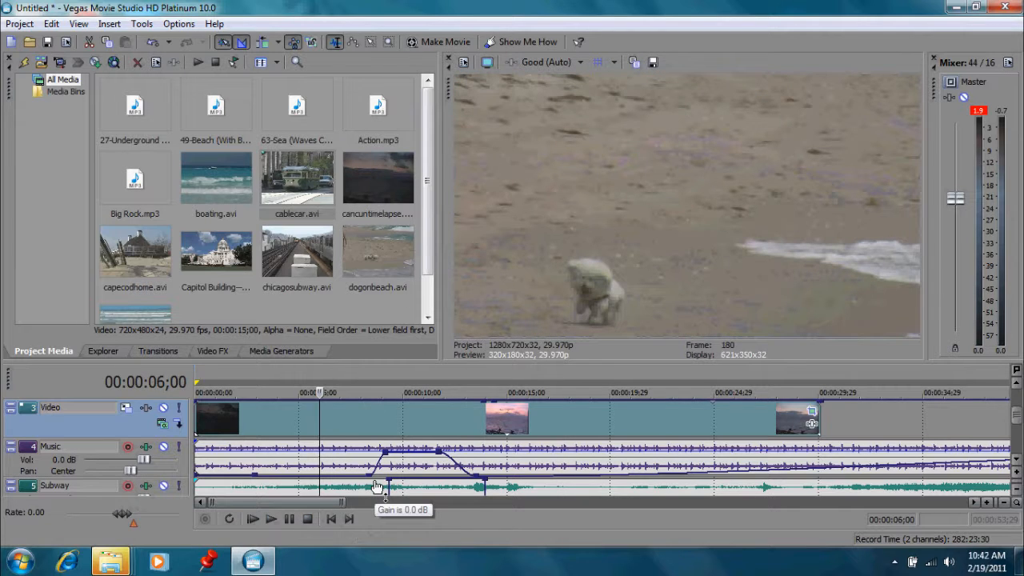